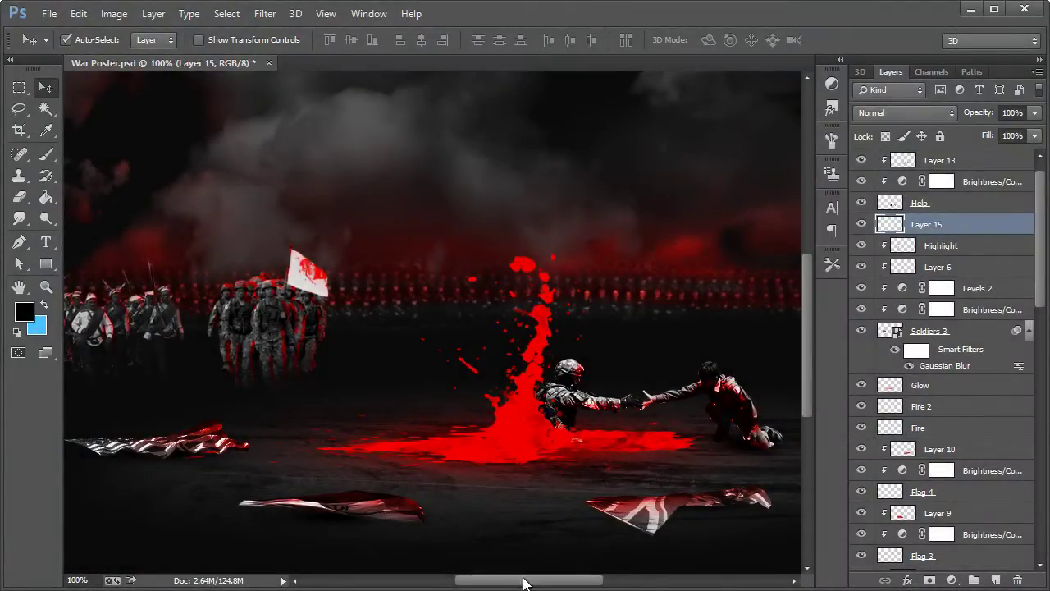
Zoom the view out to 66.67% to show the whole poster and pick the Horizontal Type Tool
mouse_move(527, 580)
mouse_down()
mouse_move(586, 588)
mouse_move(543, 588)
mouse_up()
click(46, 286)
right_click(338, 272)
click(407, 377)
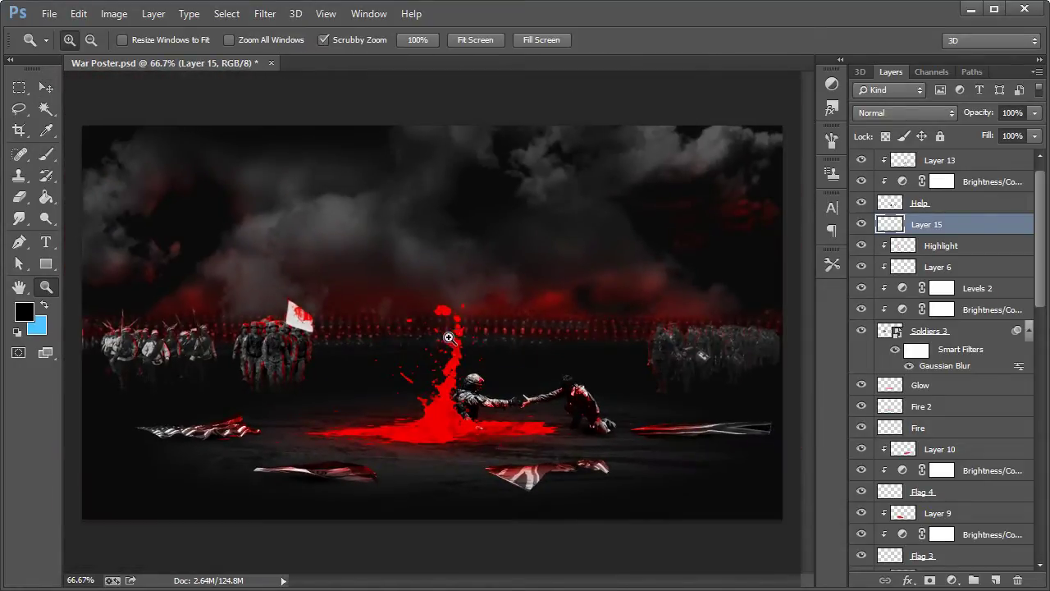
click(45, 243)
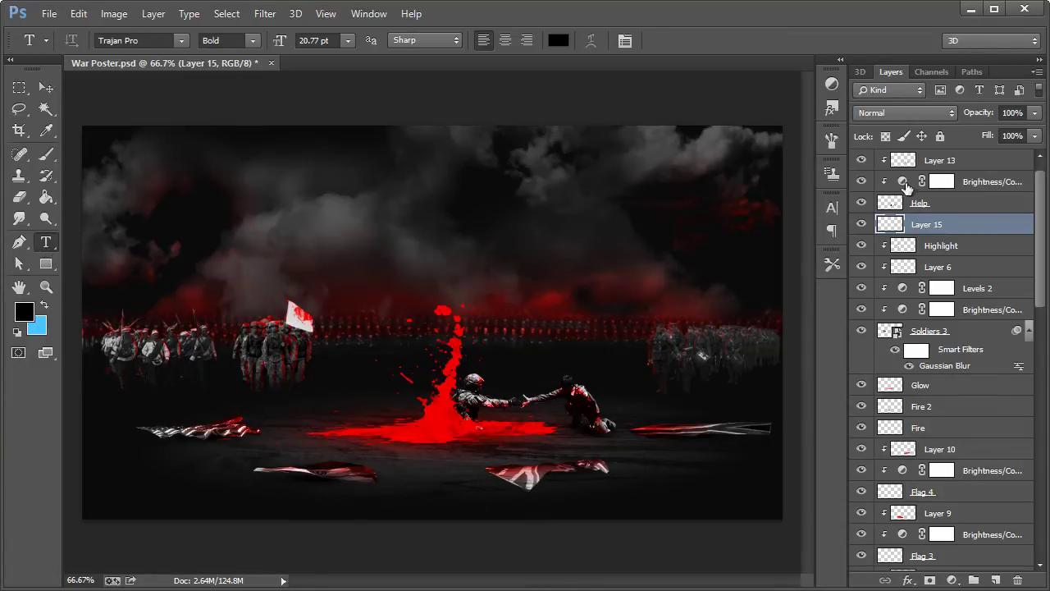
Above the Fire High layer, add centred paragraph text 'IF WAR IS HELL' across the top
scroll(989, 166, up, 1)
click(988, 179)
click(978, 162)
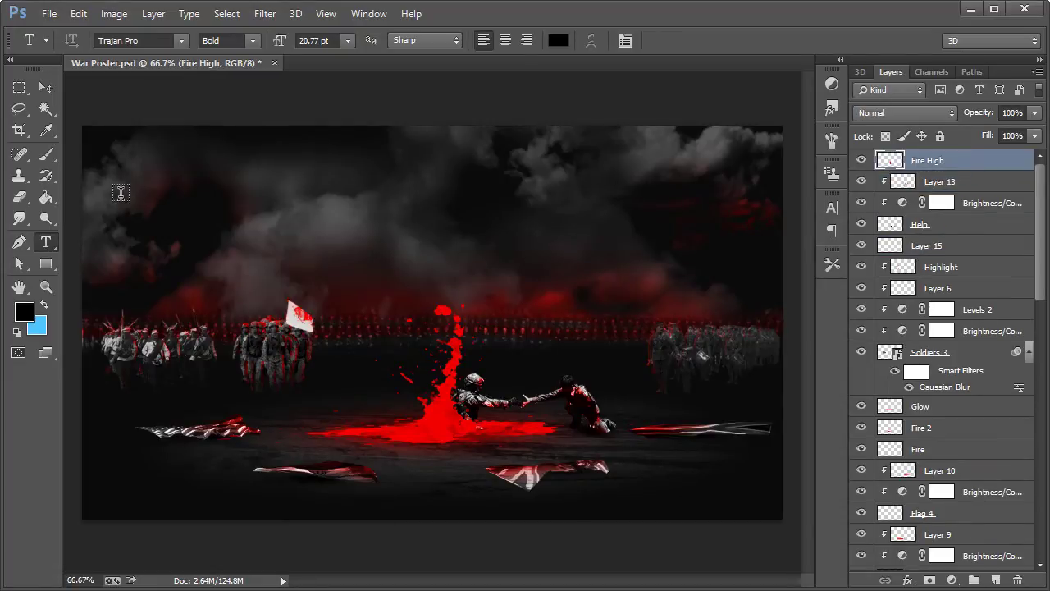
drag(83, 178, 782, 228)
click(505, 40)
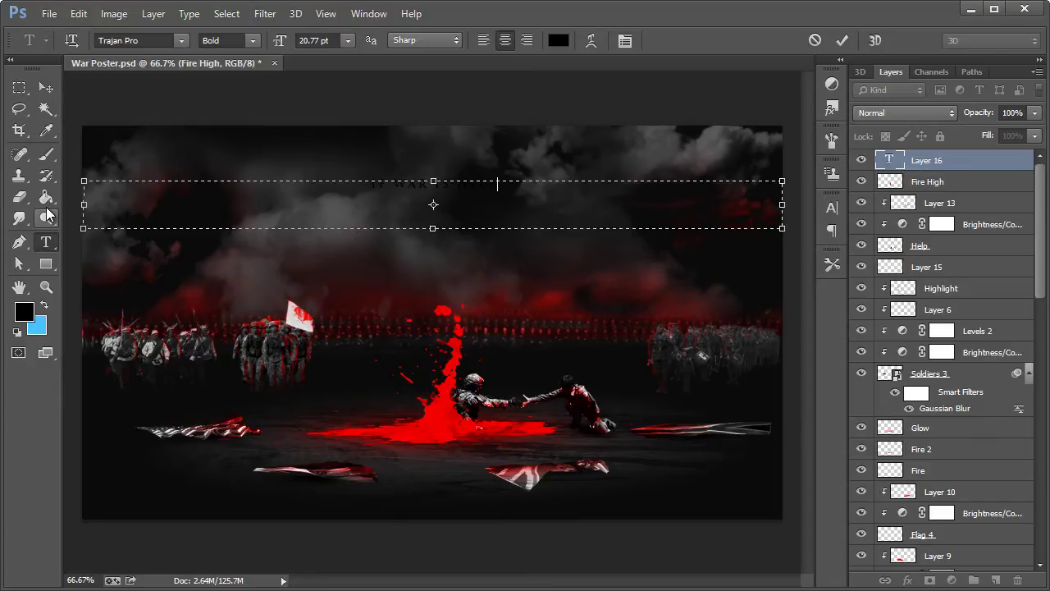
key(ctrl+Return)
Make the title white (#ffffff) at 90 pt
click(558, 40)
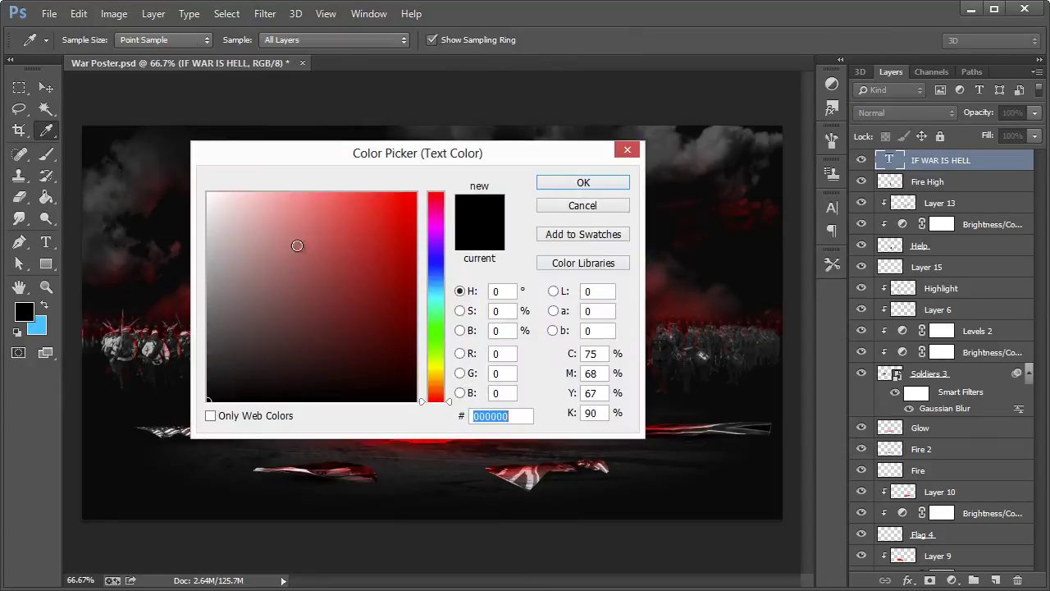
text(ffffff)
click(572, 183)
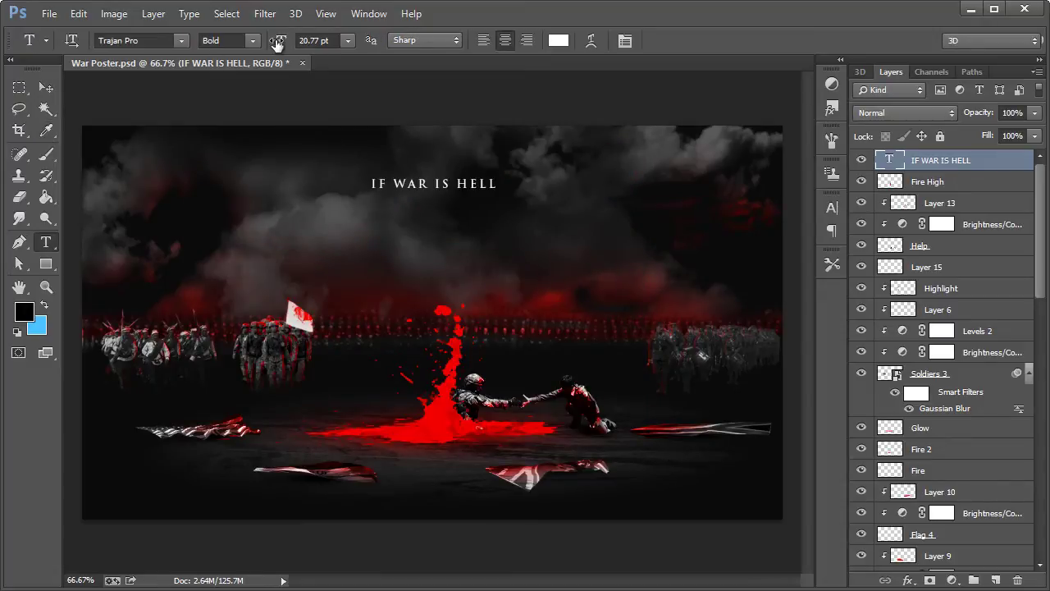
click(319, 38)
text(70)
key(Return)
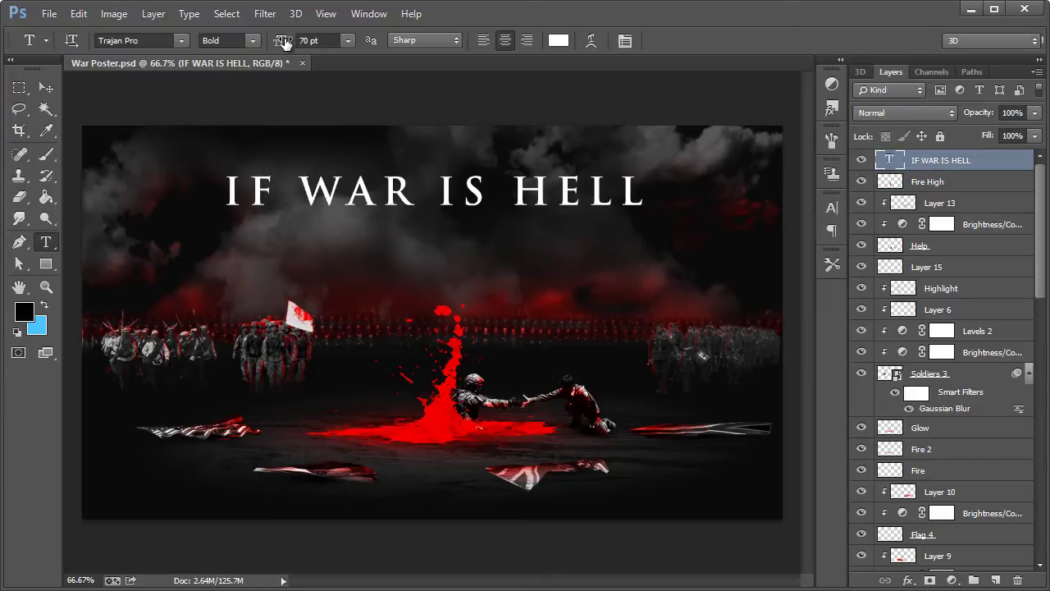
click(273, 47)
text(90)
key(Return)
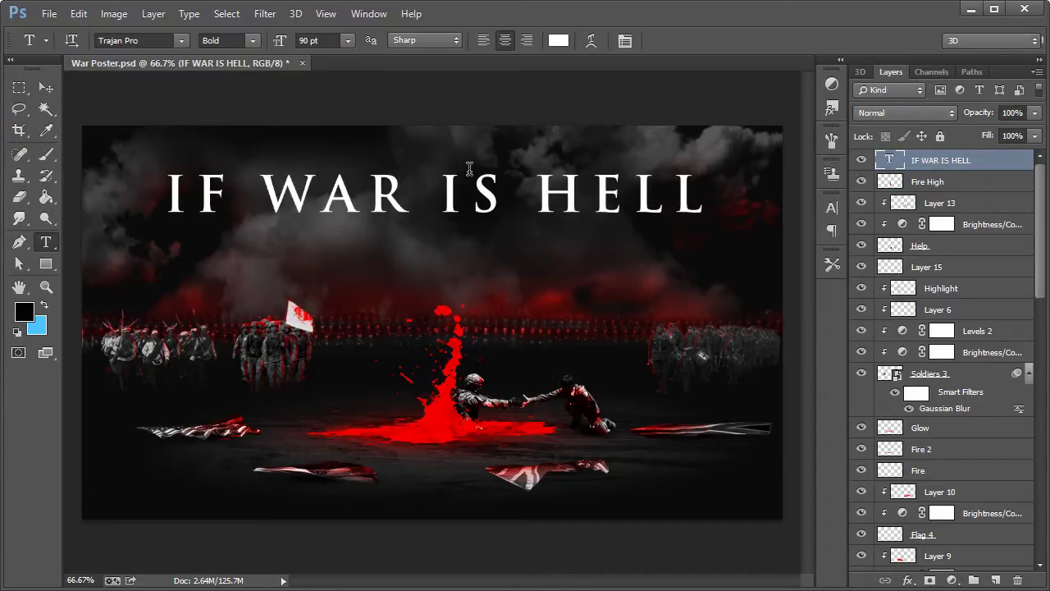
click(46, 87)
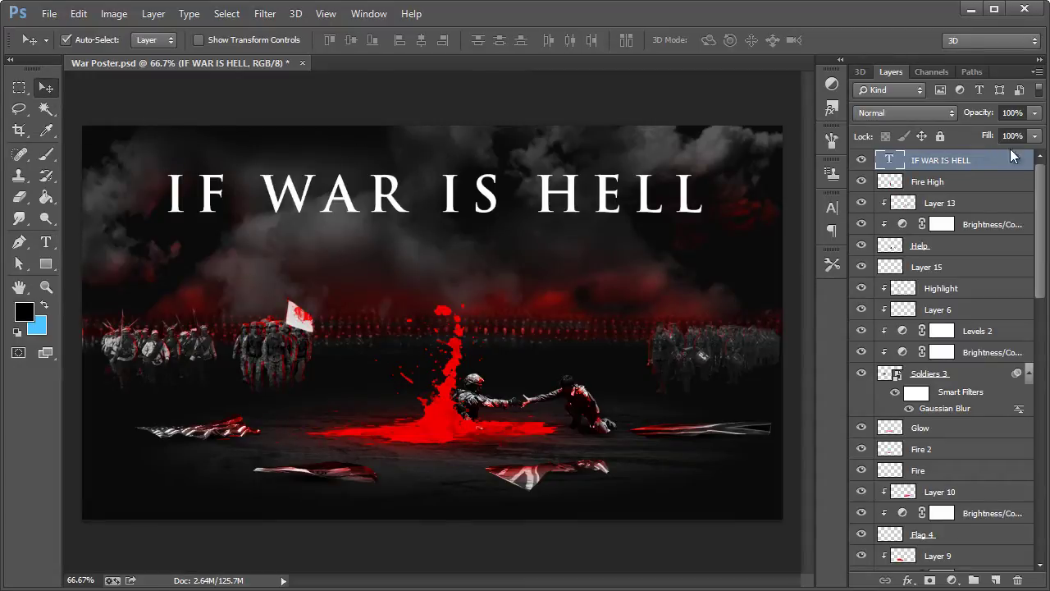
Add a Gradient Overlay to the title layer, with the gradient's dark stop lightened to RGB 100,100,100 grey
double_click(1030, 162)
drag(770, 181, 643, 239)
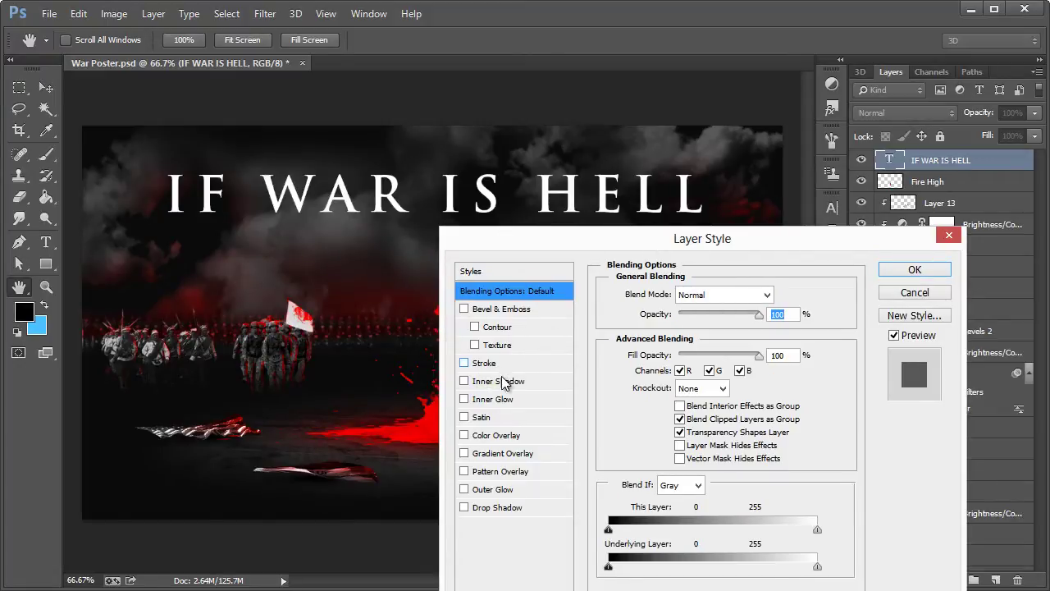
click(493, 453)
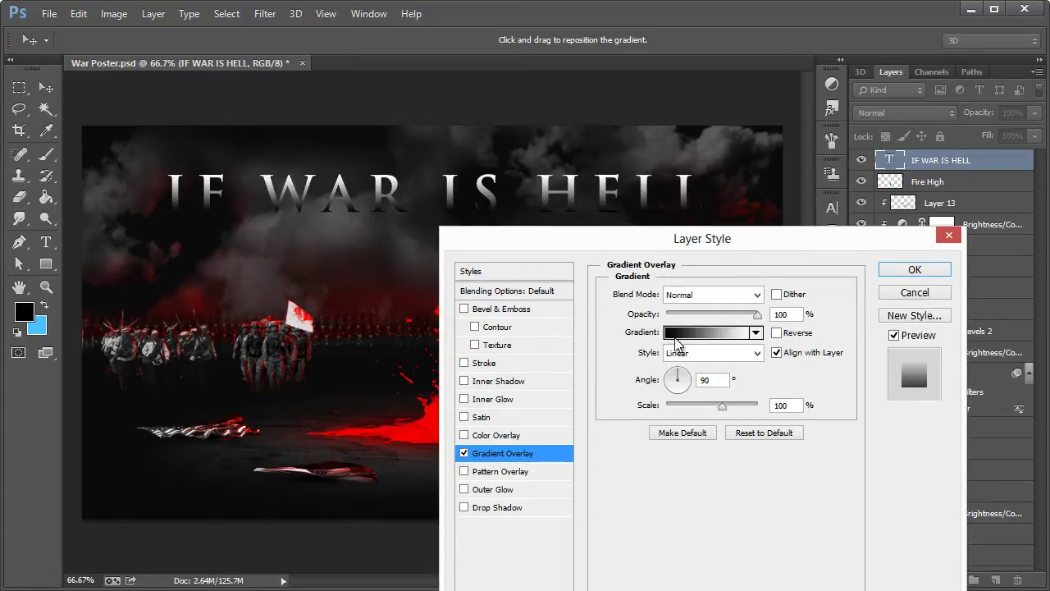
click(686, 333)
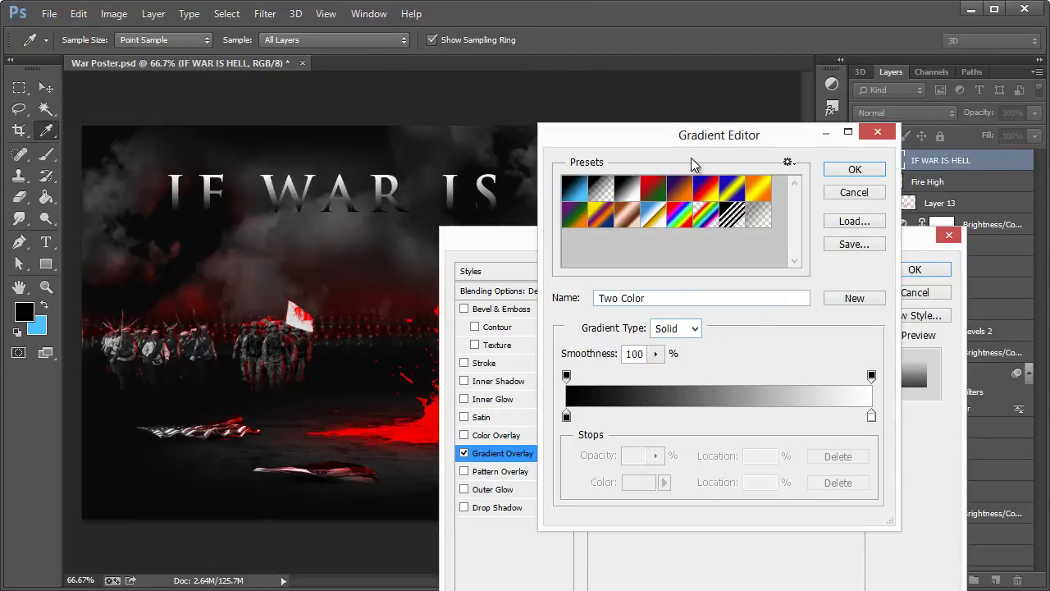
drag(624, 138, 737, 127)
double_click(698, 402)
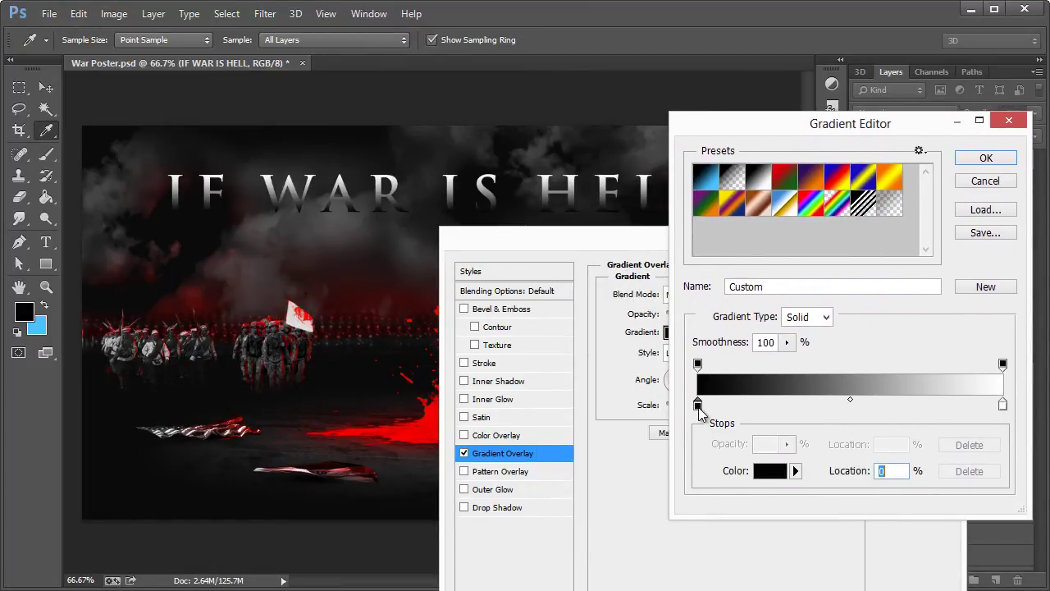
drag(353, 167, 349, 348)
mouse_move(242, 526)
mouse_down()
mouse_move(169, 500)
mouse_move(204, 501)
mouse_up()
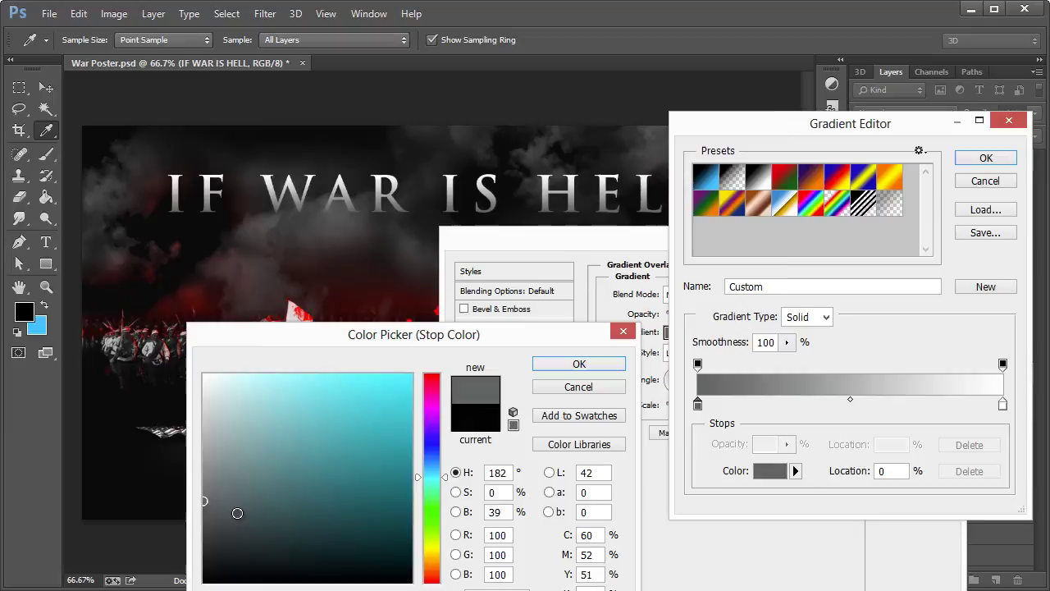
click(579, 363)
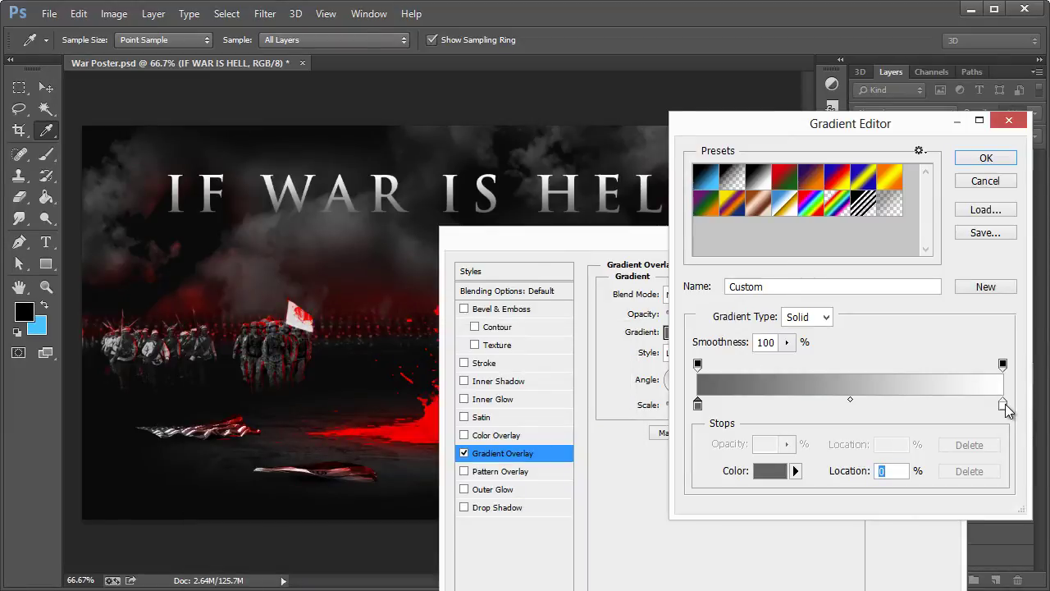
click(987, 161)
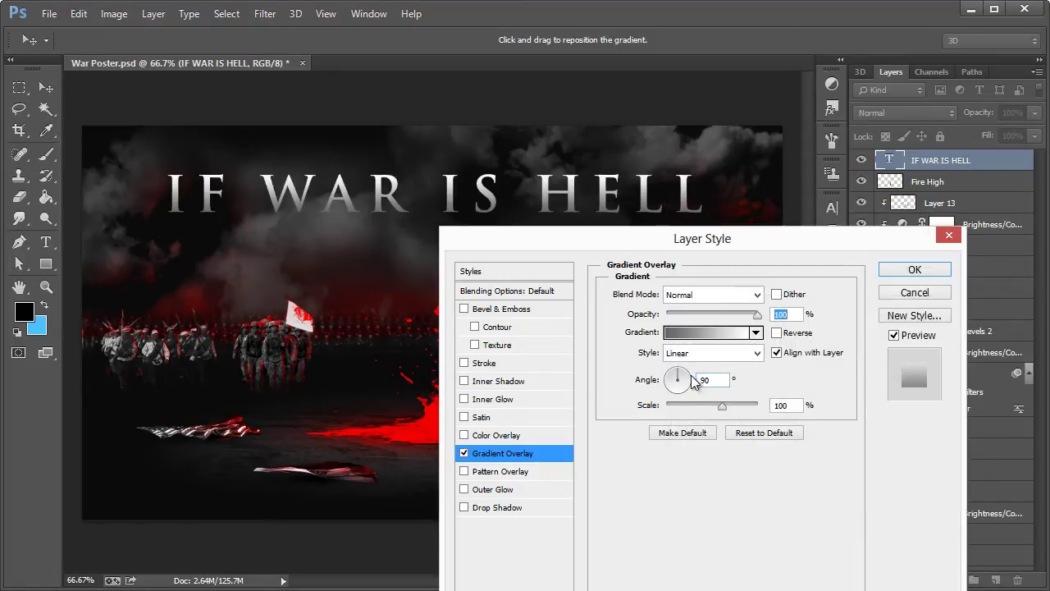
Add a white Inner Shadow in Normal blend mode at 100% opacity
click(465, 381)
click(499, 382)
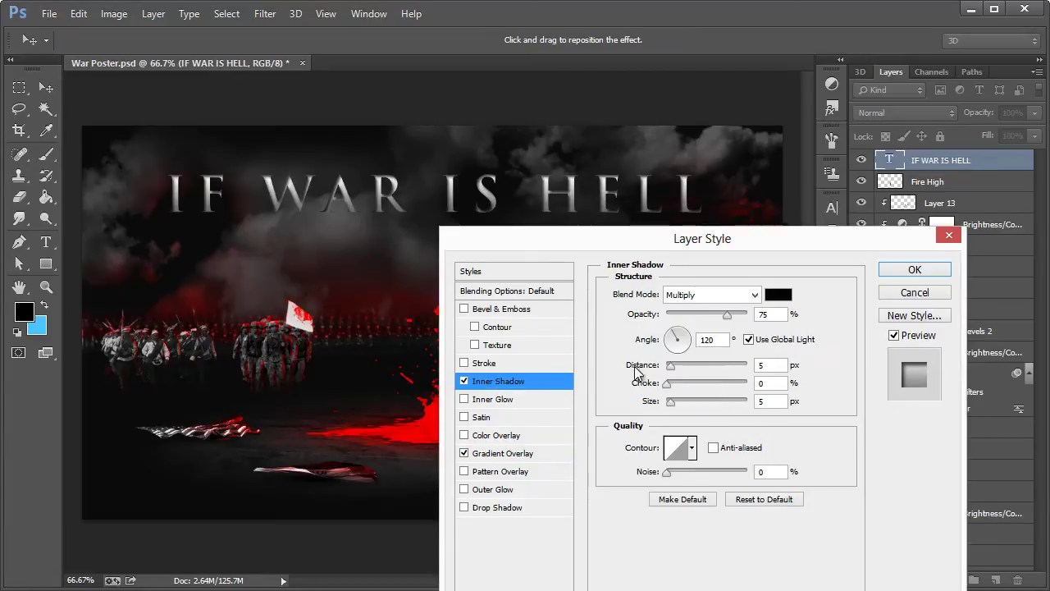
click(707, 295)
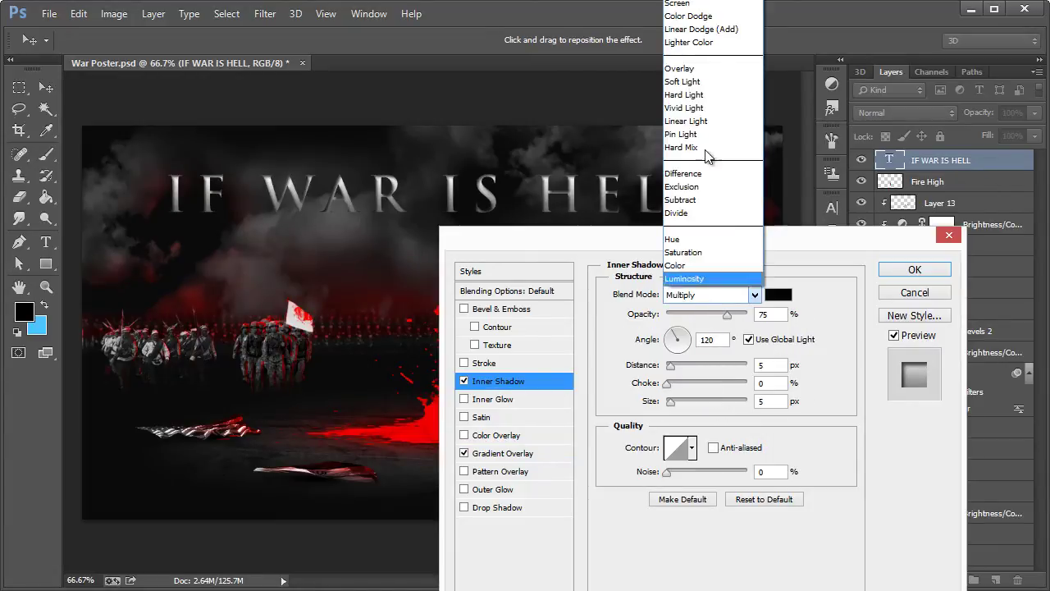
click(687, 5)
click(778, 295)
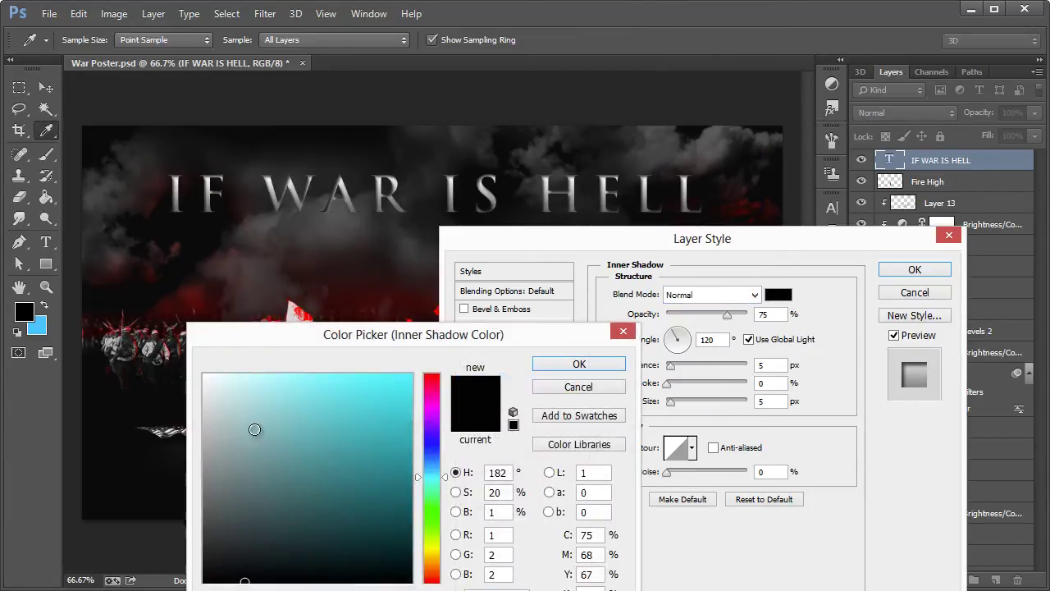
drag(234, 405, 270, 356)
click(553, 363)
drag(727, 322, 791, 319)
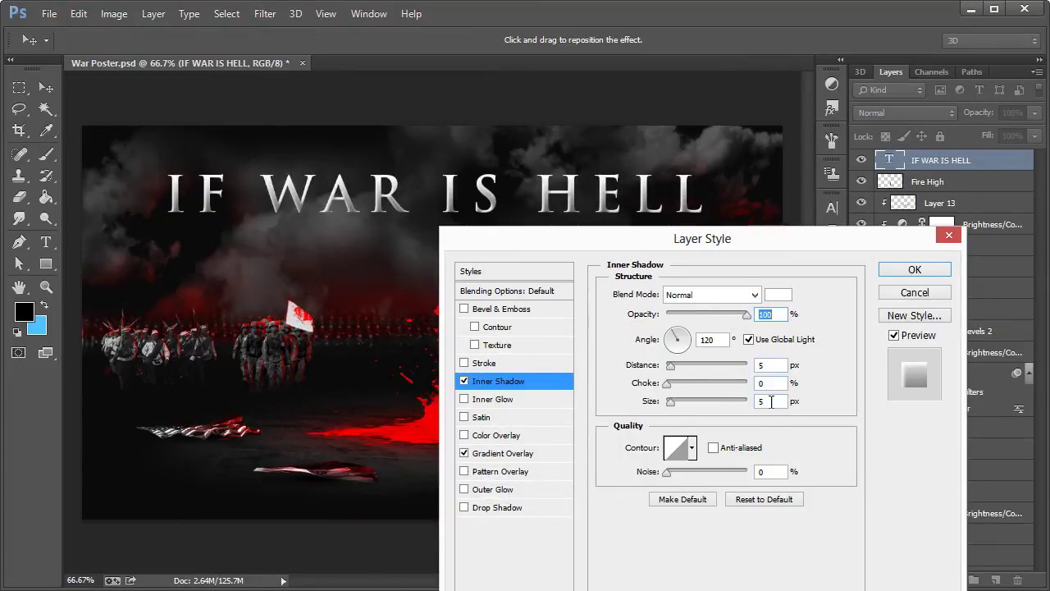
Give the inner shadow size 0, distance 1, and a -141° angle without Global Light
double_click(771, 402)
text(0)
key(Tab)
text(1)
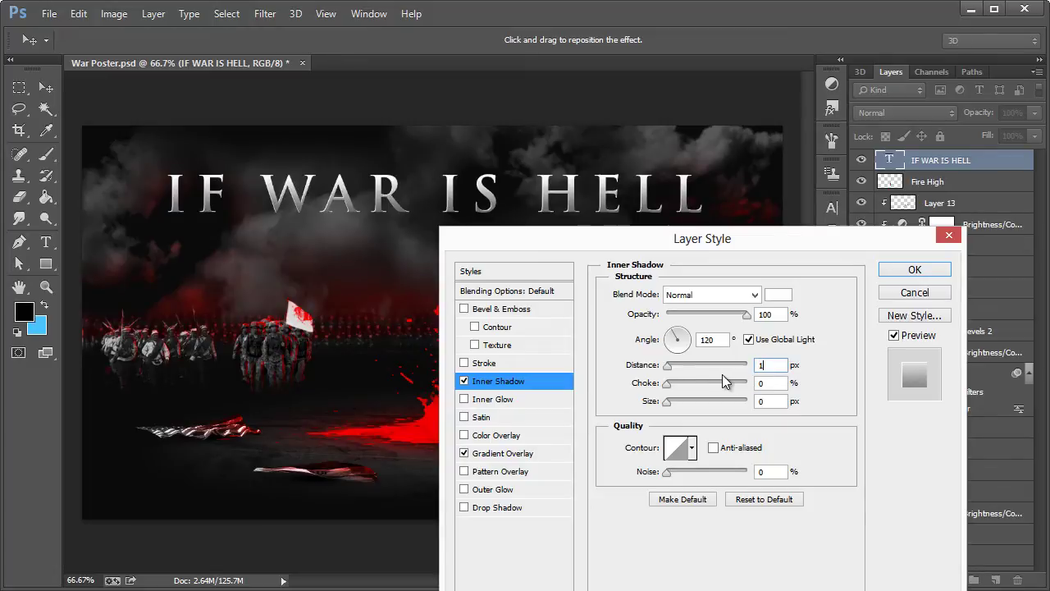
click(747, 340)
click(679, 354)
click(680, 356)
drag(681, 355, 666, 349)
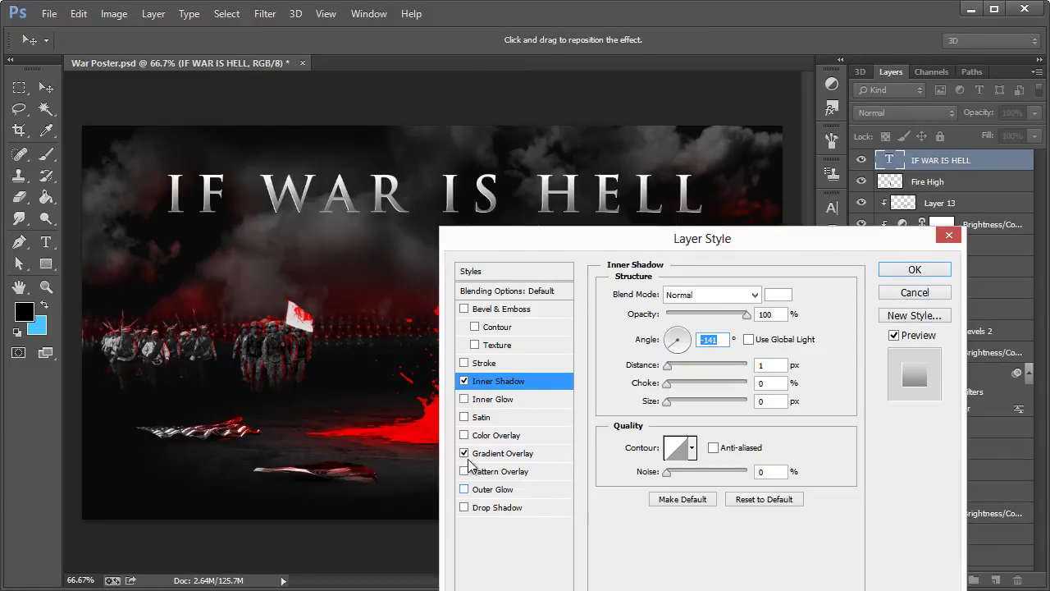
Add a 2 px black Stroke at 29% opacity and apply the layer style
click(464, 364)
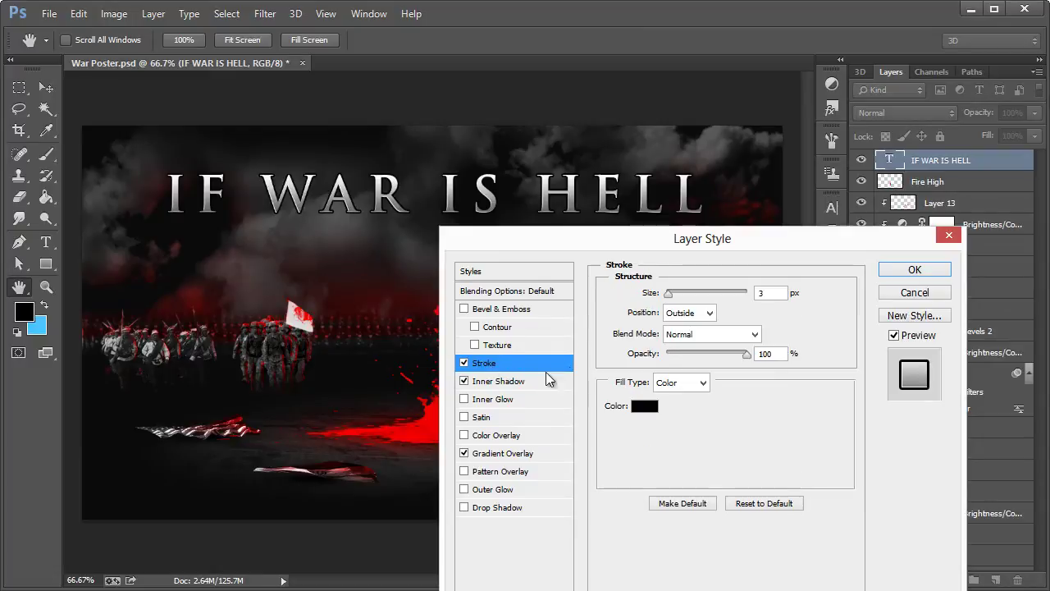
drag(671, 294, 668, 293)
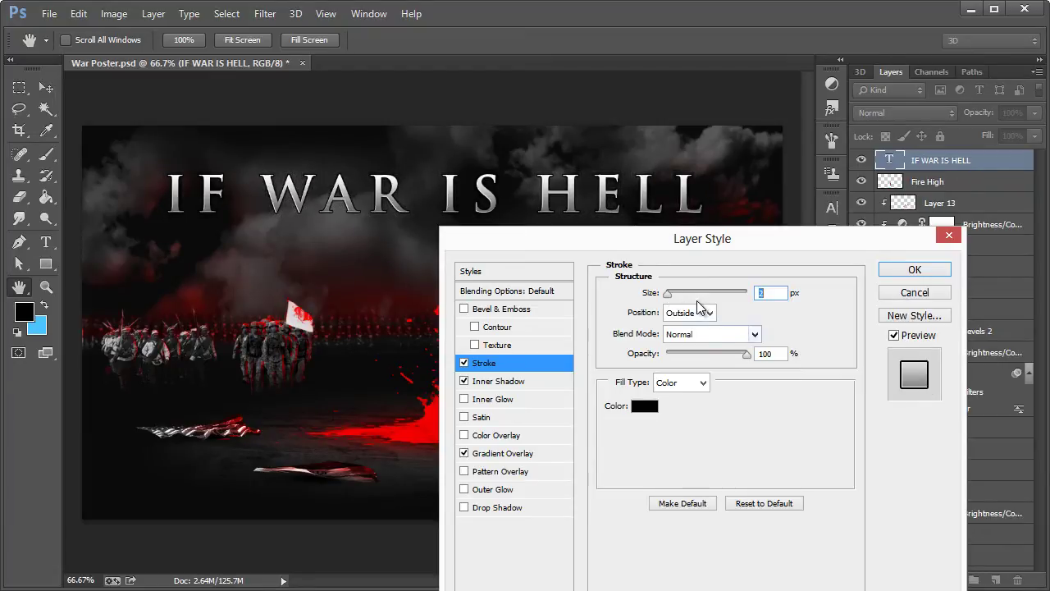
drag(745, 353, 688, 355)
click(894, 273)
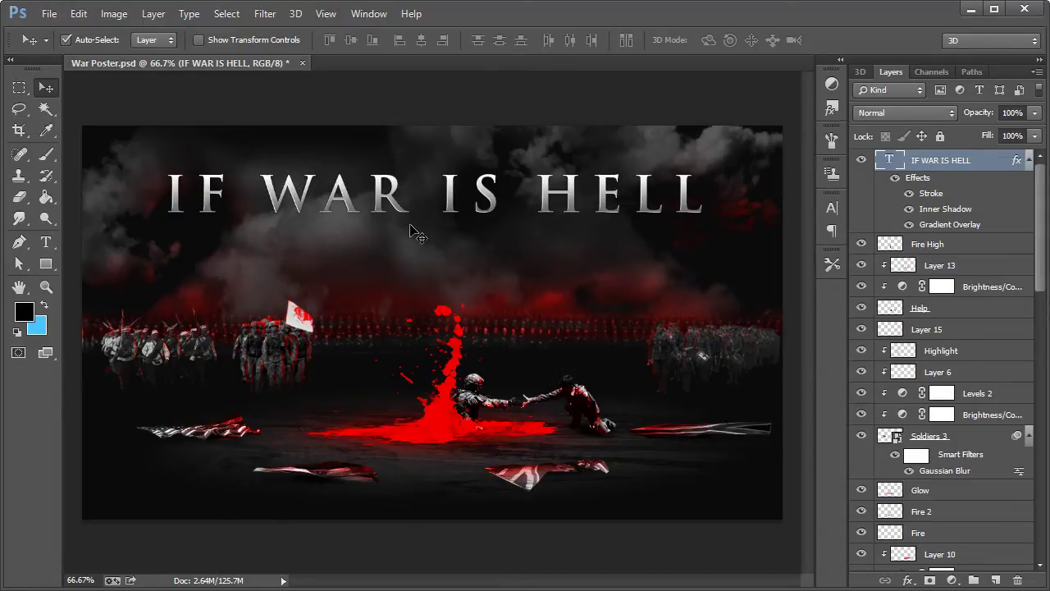
Duplicate the title layer and move the copy down below the original
key(ctrl+j)
click(638, 188)
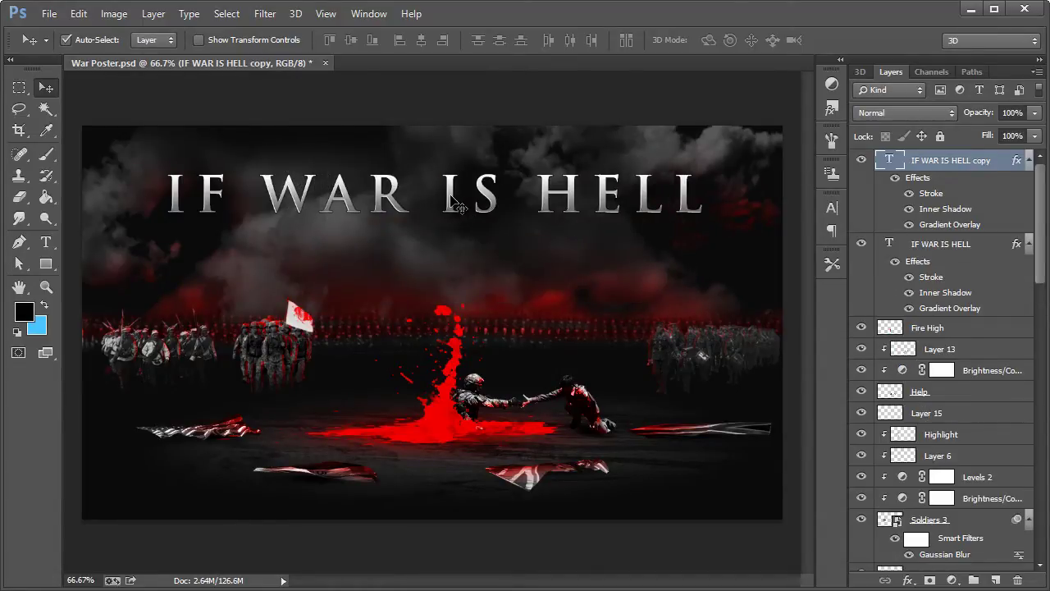
drag(459, 208, 461, 256)
key(ctrl+t)
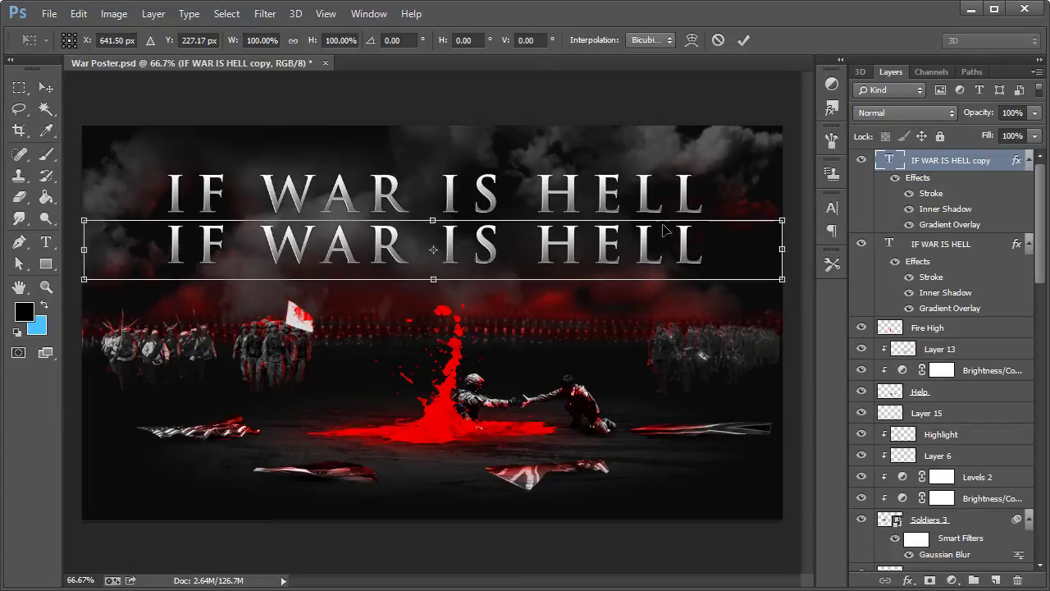
key(Return)
Replace the copied line's text with the subtitle THROW DOWN THE FLAG
click(46, 242)
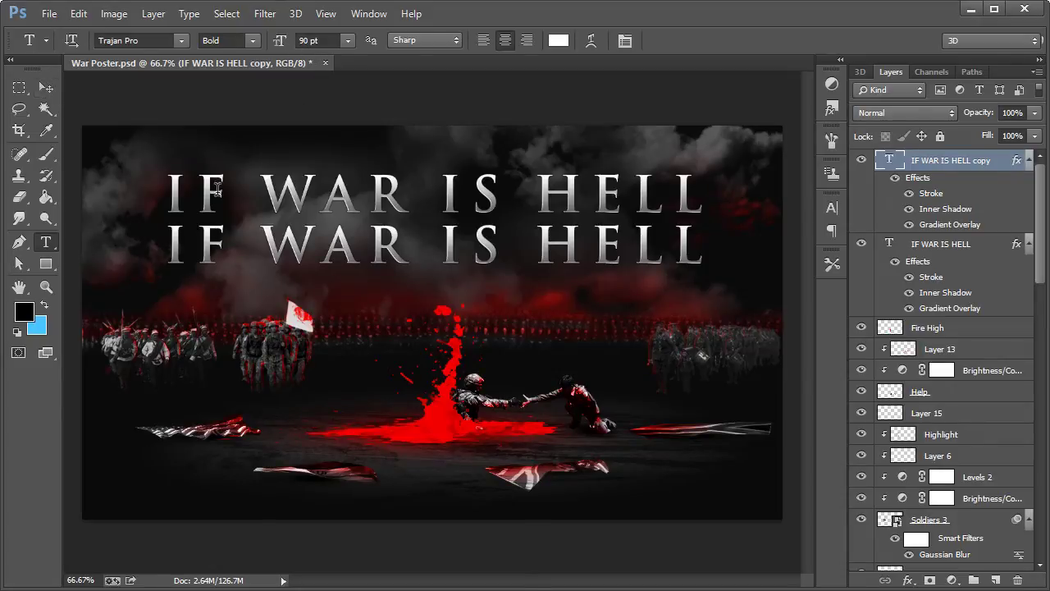
click(399, 242)
drag(708, 247, 120, 260)
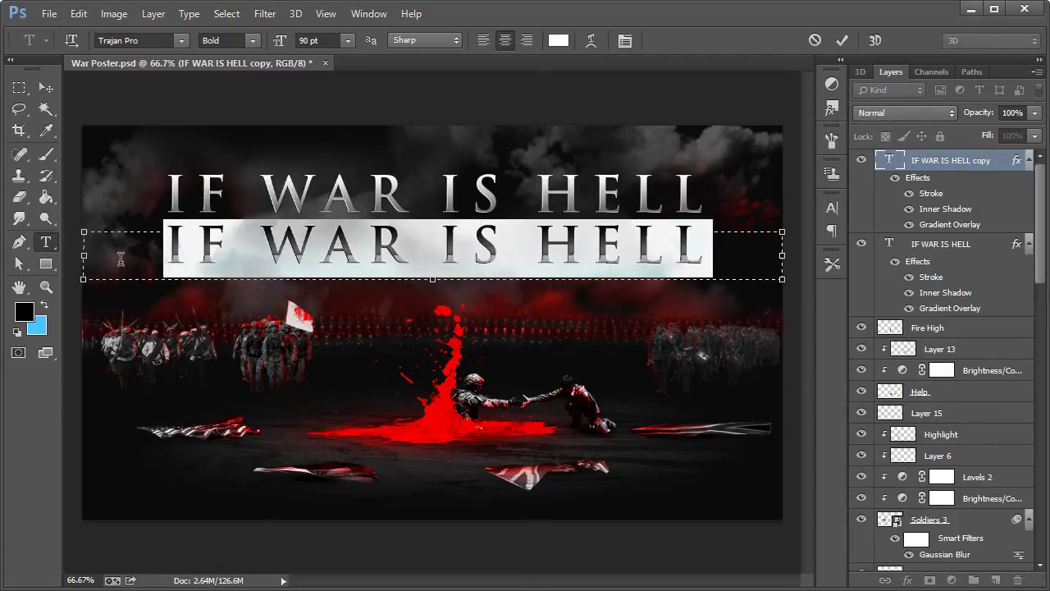
text(THROW DOWN THE)
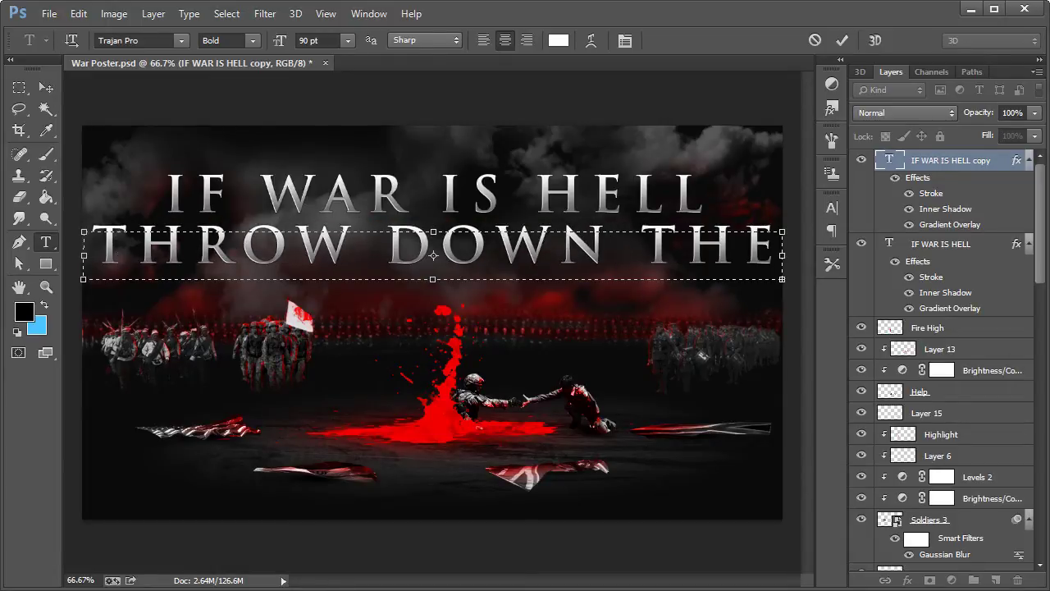
Set the subtitle's font size to 40 pt
key(ctrl+a)
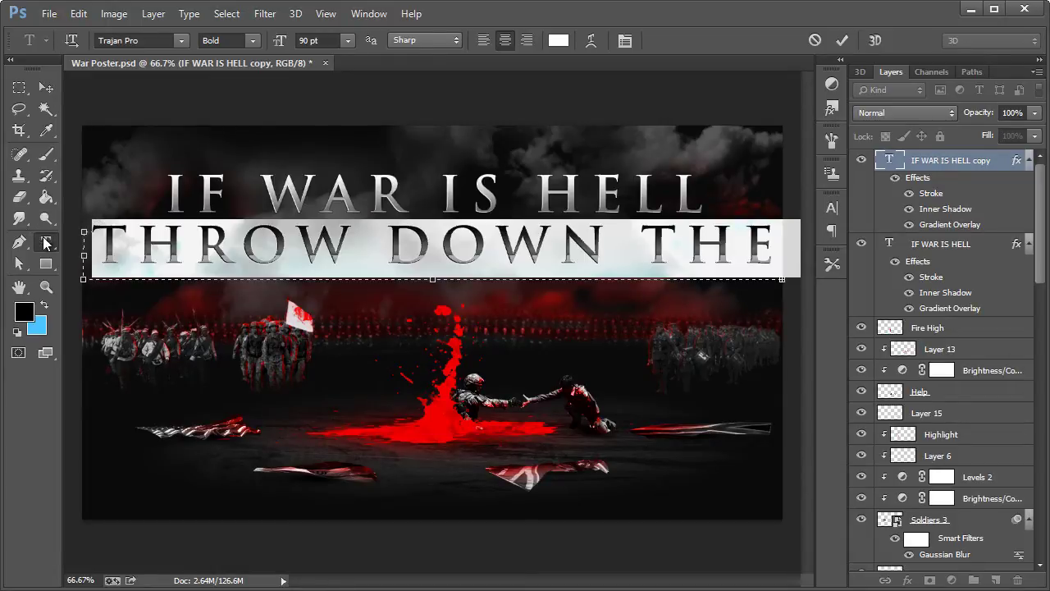
click(348, 40)
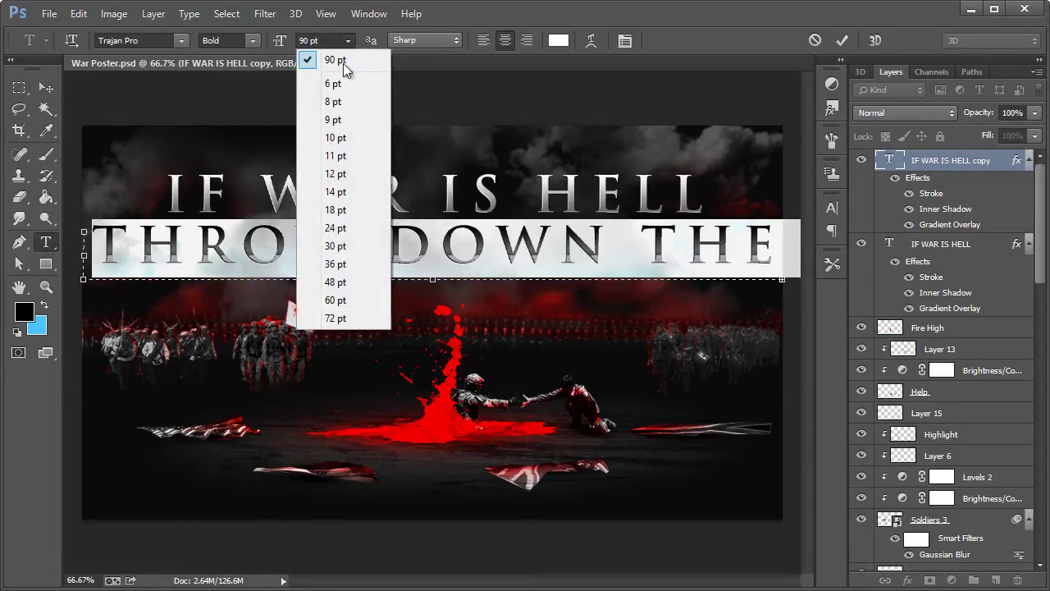
click(335, 245)
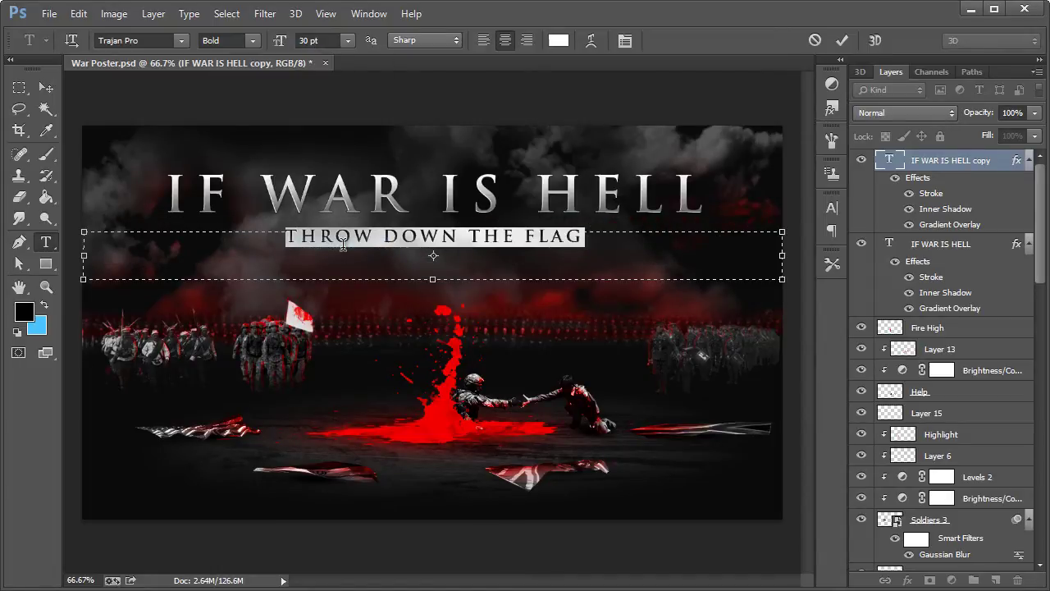
click(305, 41)
text(50)
key(Return)
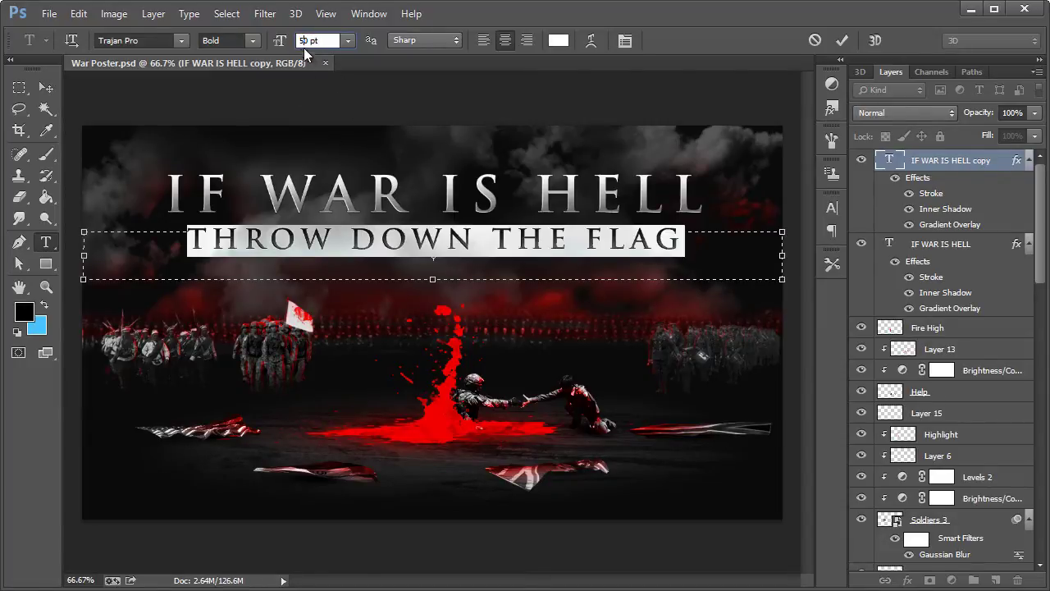
text(40)
key(Return)
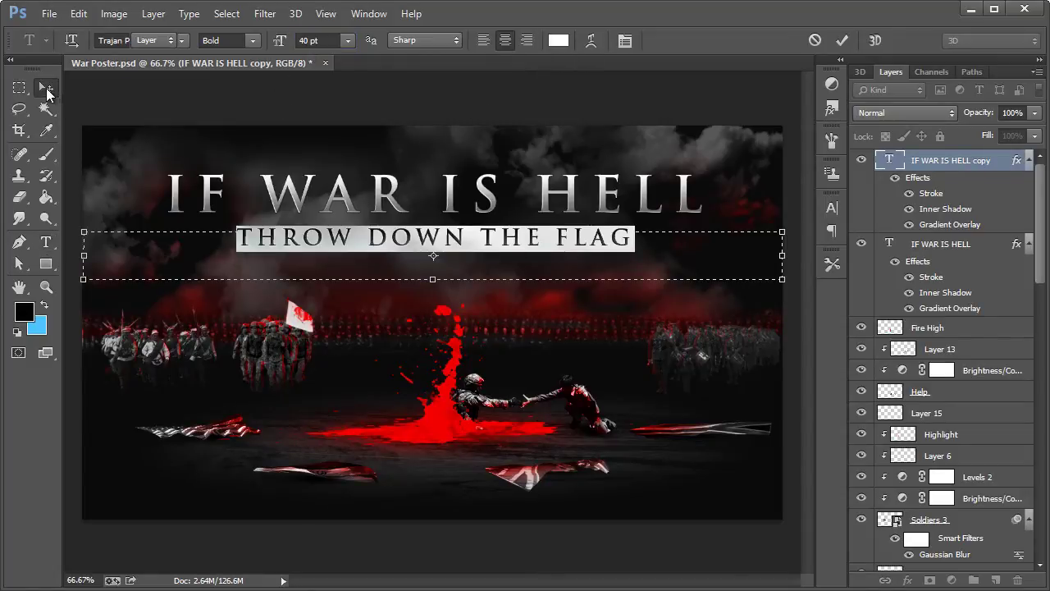
click(46, 87)
Set the subtitle's tracking to 400 in the Character panel
click(46, 241)
click(831, 212)
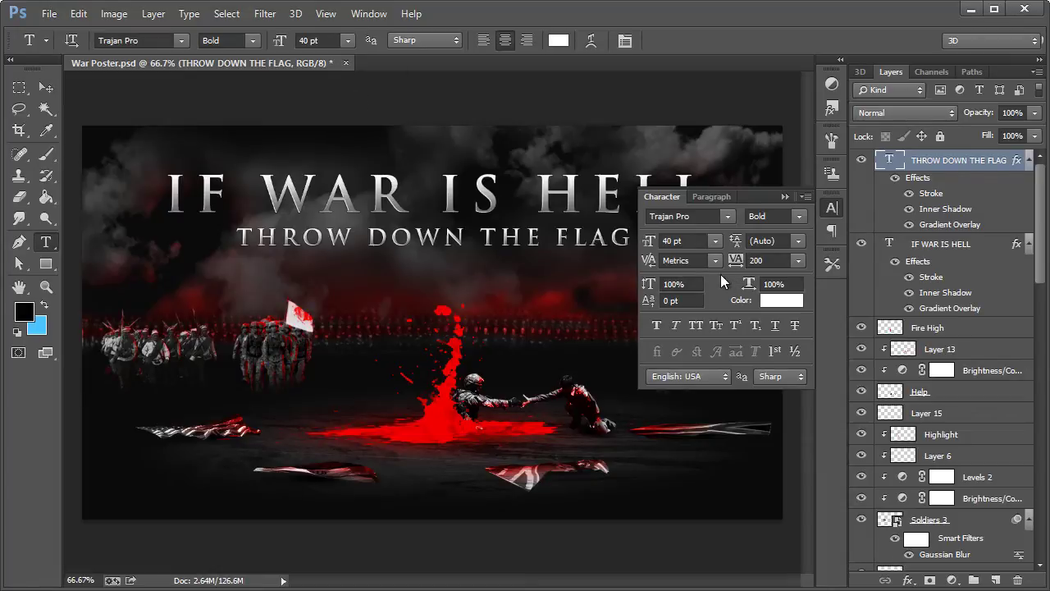
click(778, 261)
text(400)
key(Return)
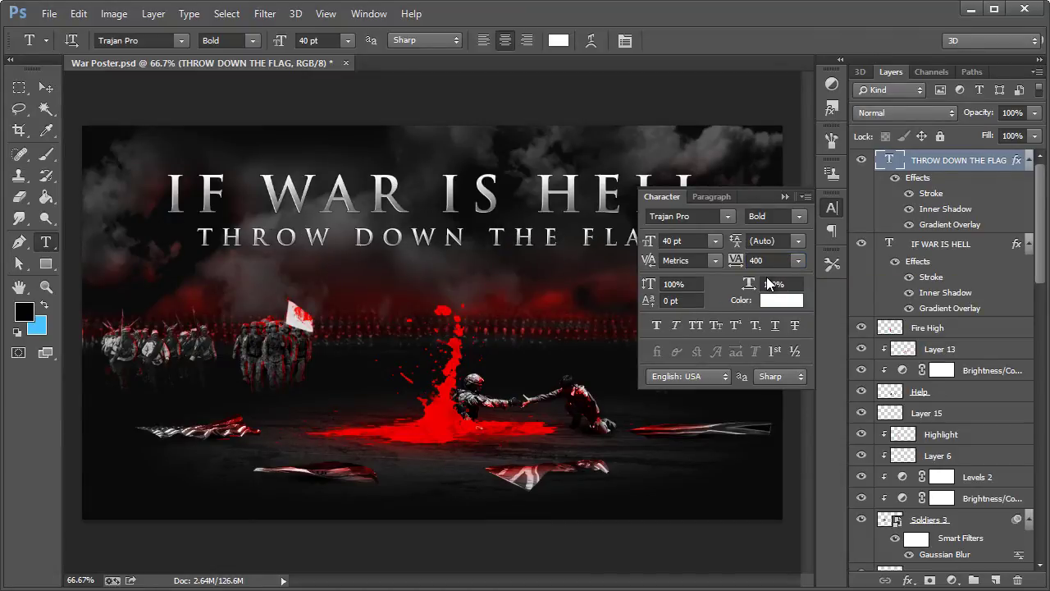
click(833, 209)
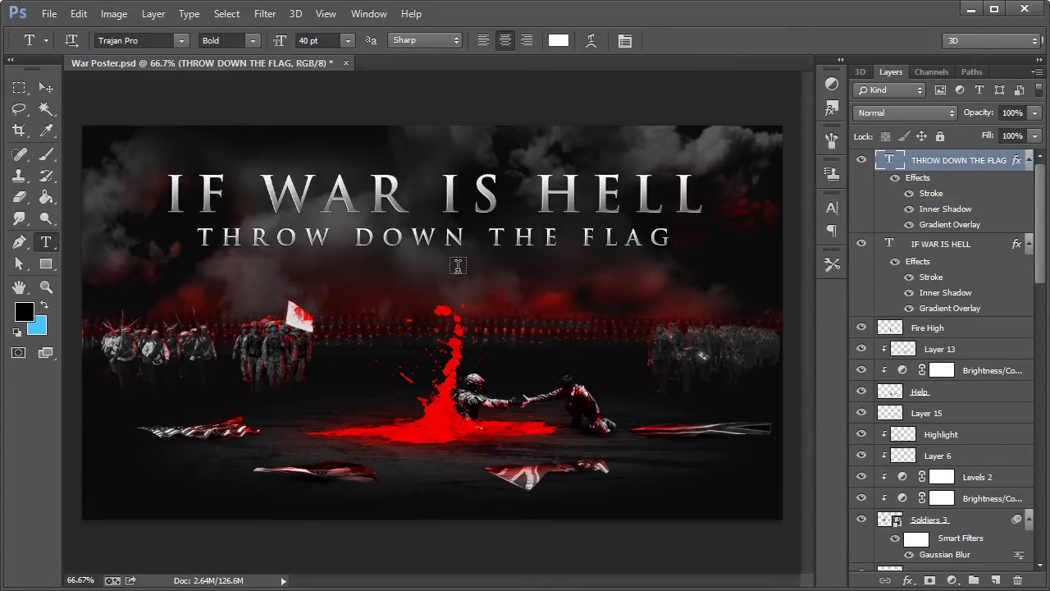
Duplicate the THROW DOWN THE FLAG layer and move the copy below it
key(ctrl+alt+j)
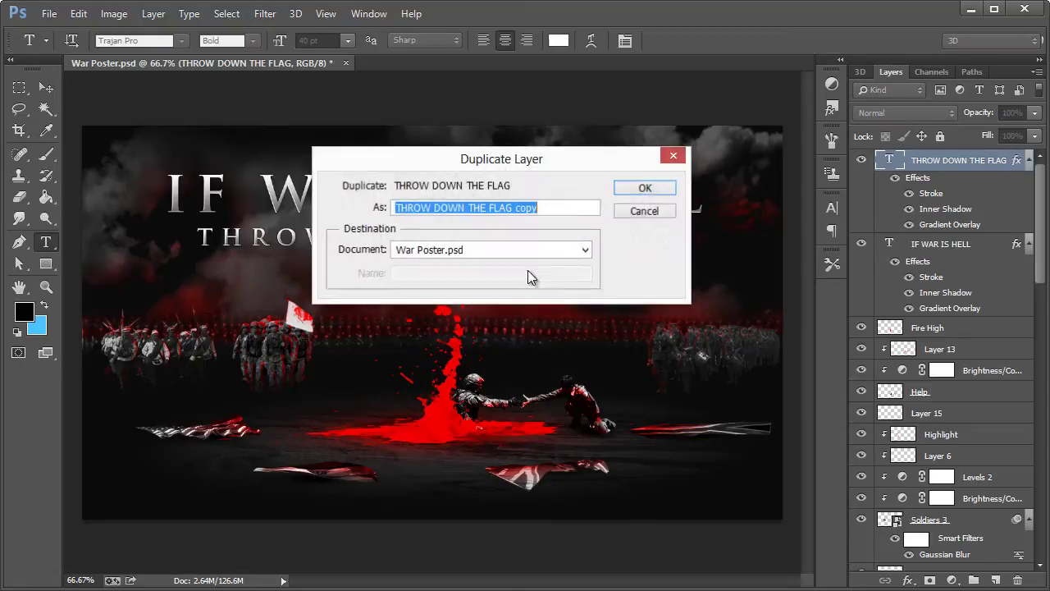
click(641, 188)
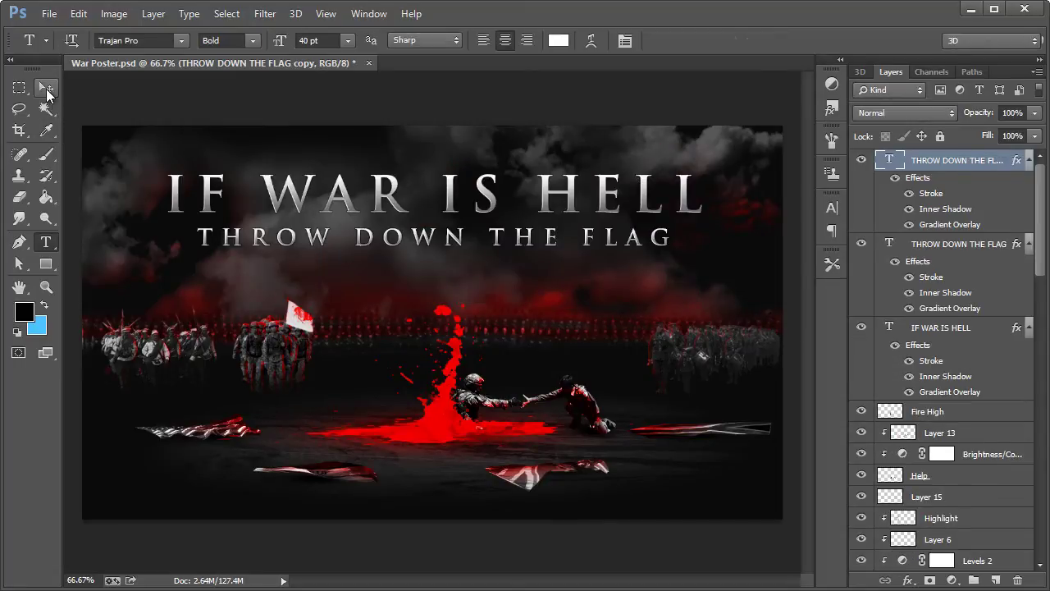
click(46, 87)
drag(447, 239, 443, 273)
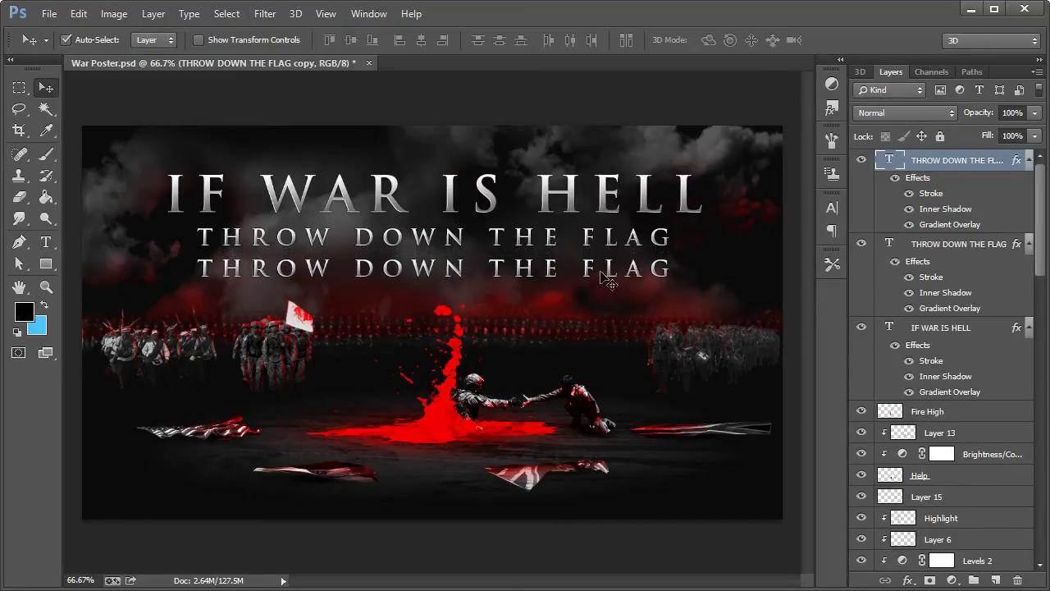
Set the copy to 25 pt and retype it as AND EMBRACE YOUR FELLOW MAN
click(46, 241)
click(316, 41)
key(Return)
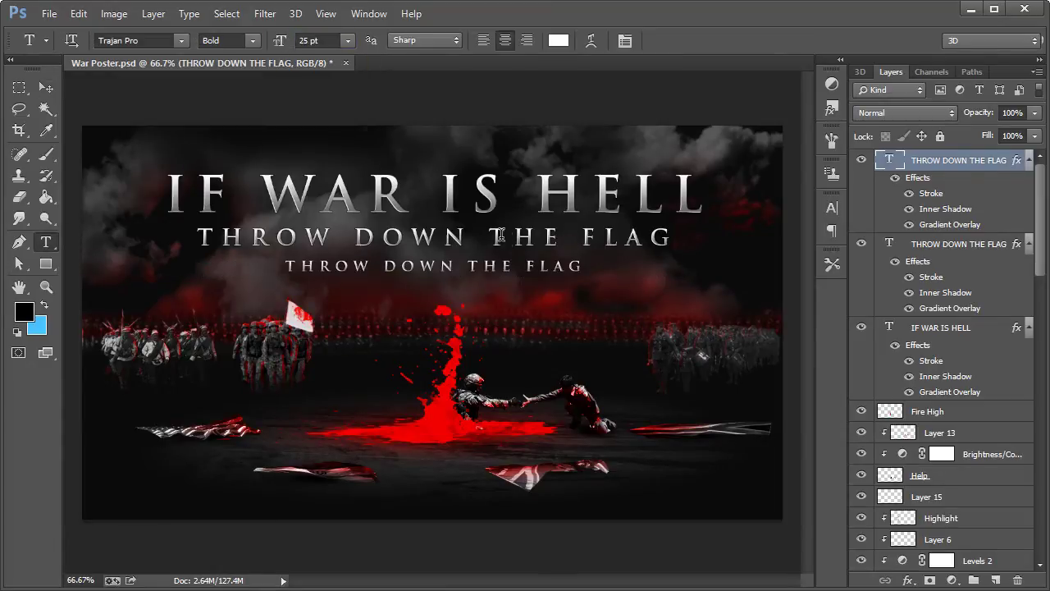
triple_click(544, 262)
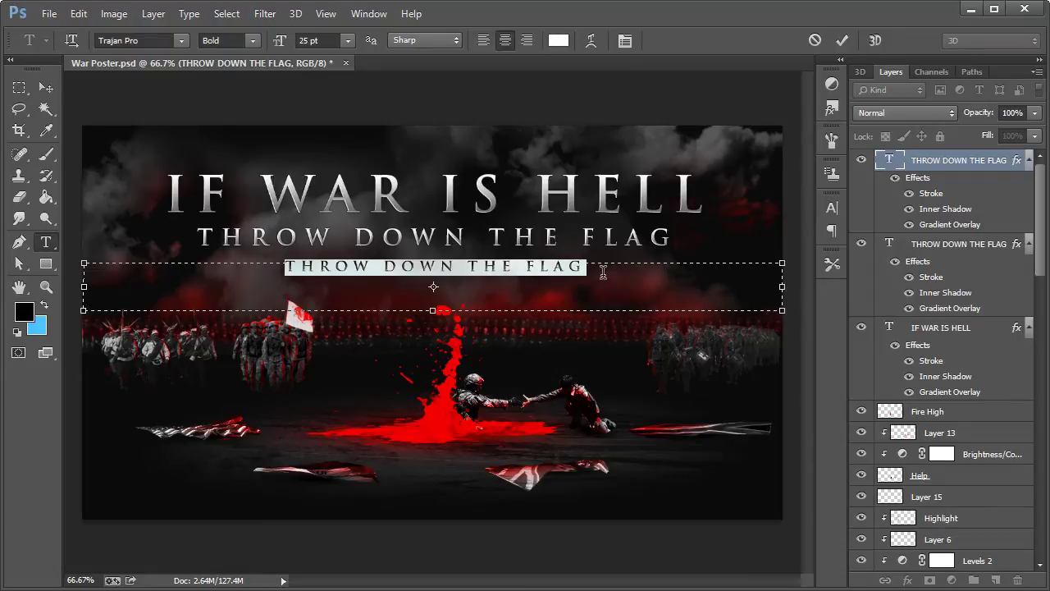
text(AND)
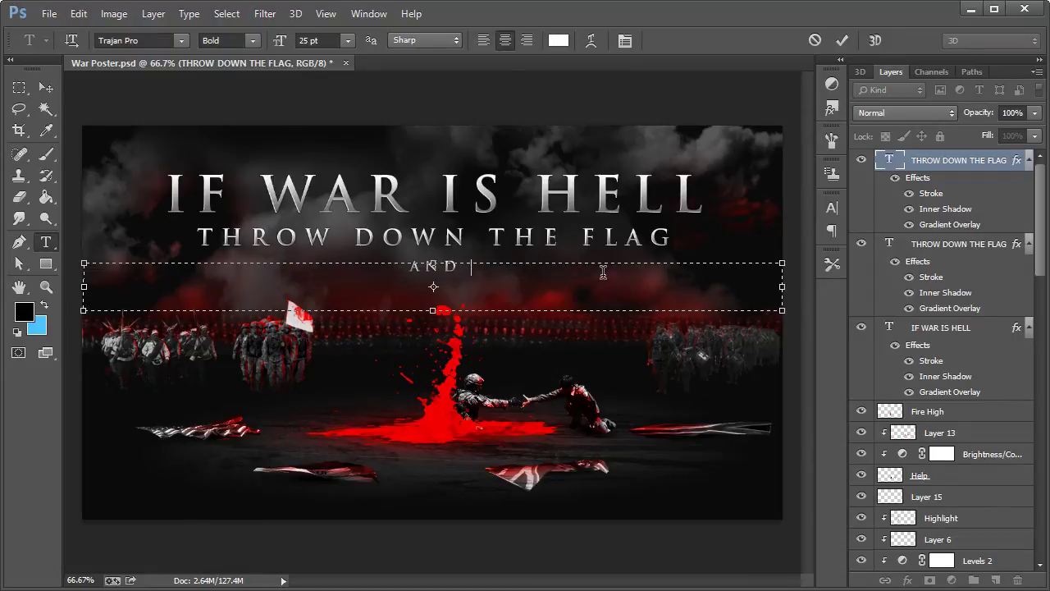
text( EMB)
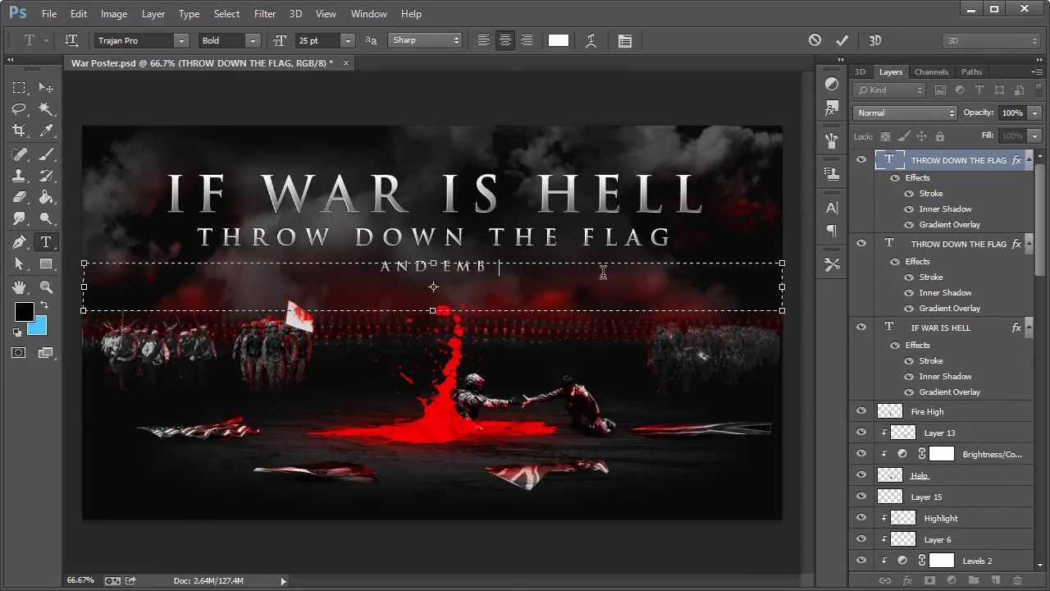
text(RACE YOUR FELLOW MAN)
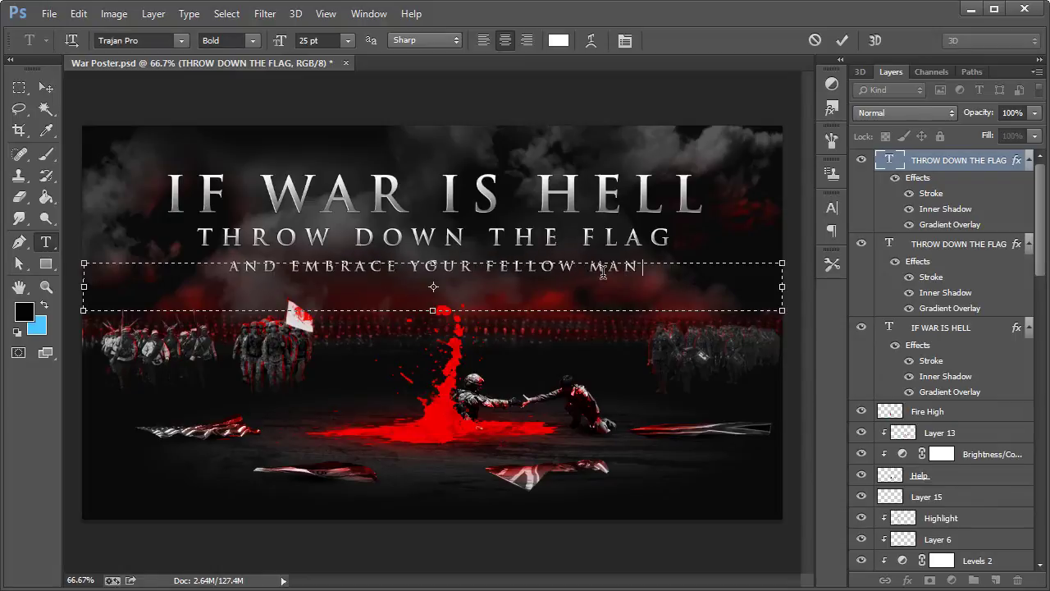
click(46, 88)
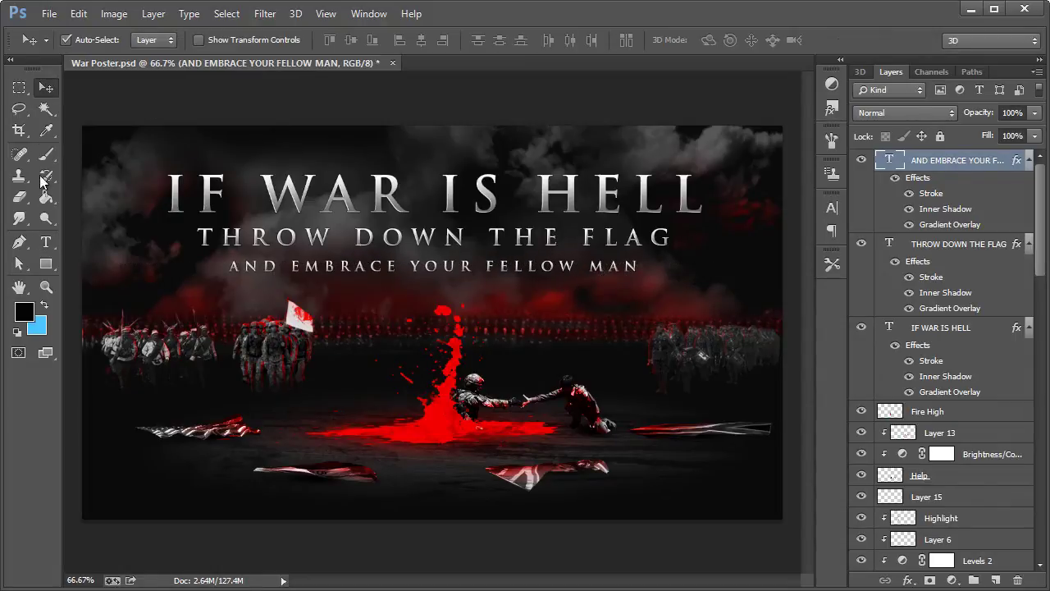
Set the AND EMBRACE YOUR FELLOW MAN tagline's tracking to 600
click(46, 241)
click(831, 210)
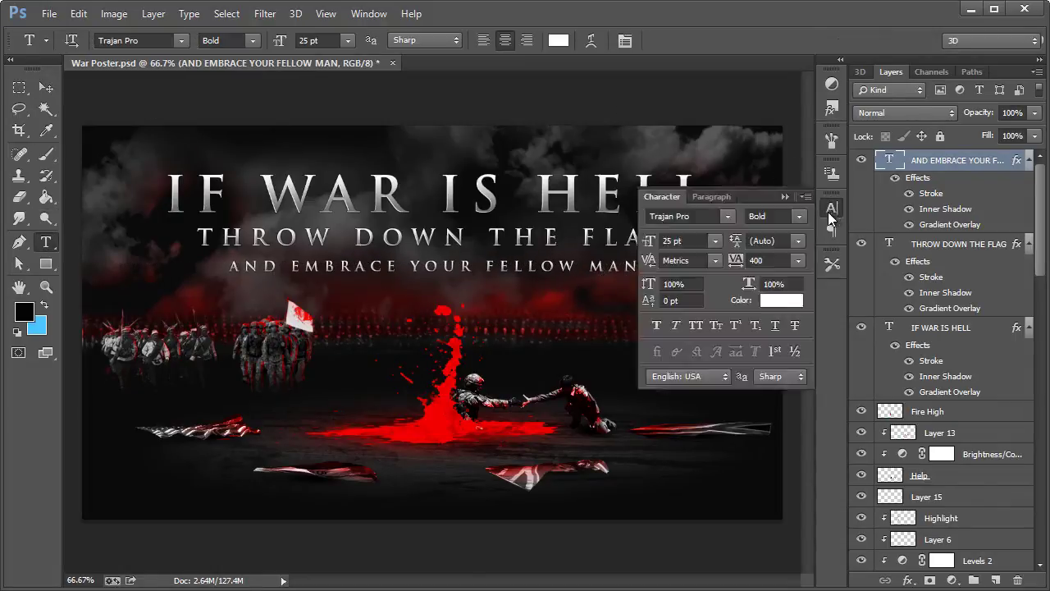
click(798, 260)
click(774, 260)
text(600)
key(Return)
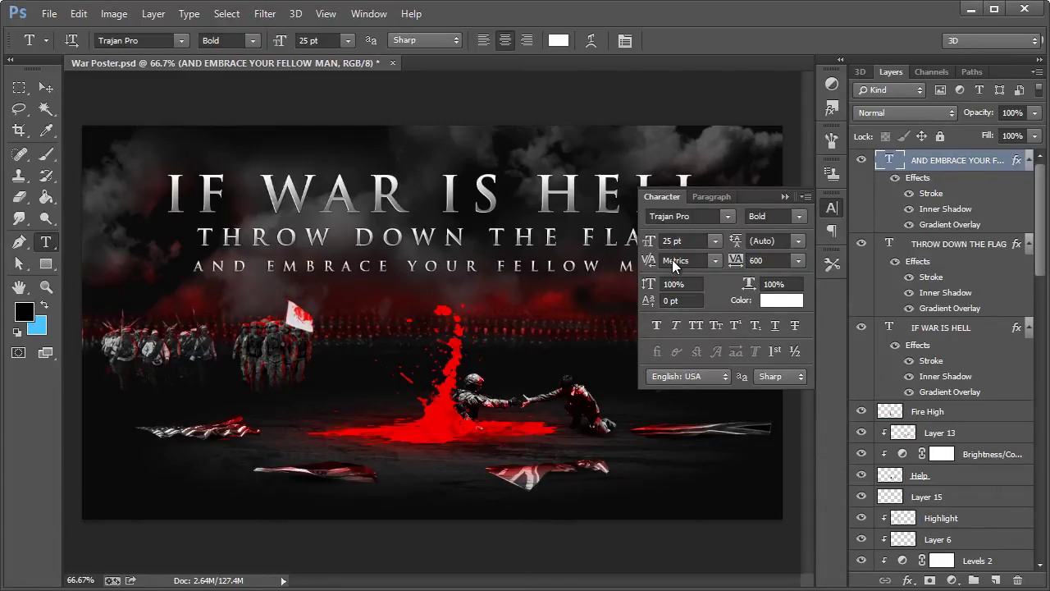
click(786, 197)
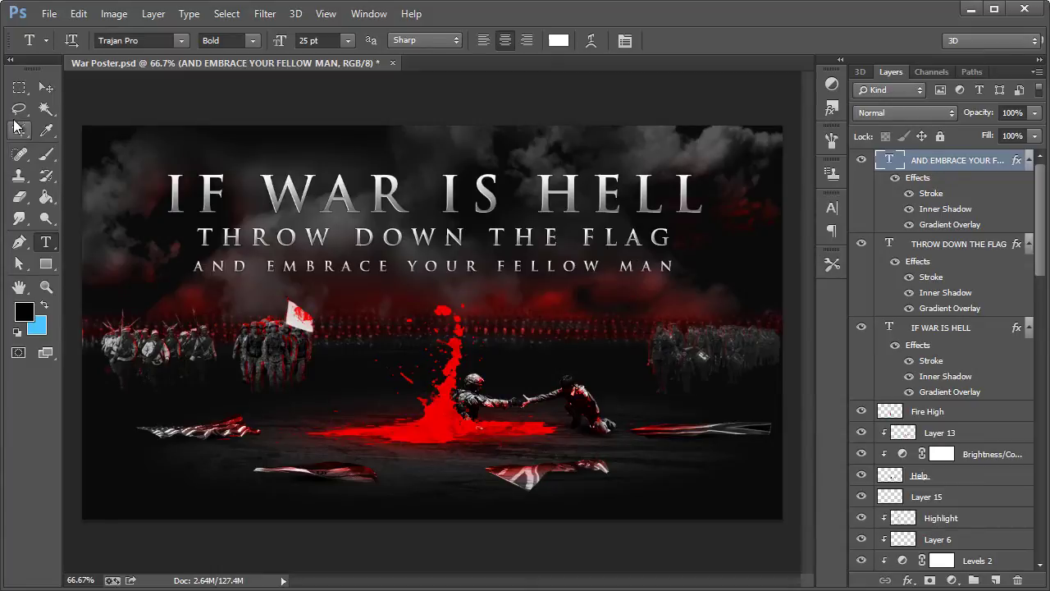
Nudge the THROW DOWN THE FLAG line slightly lower beneath the title
click(46, 87)
click(412, 245)
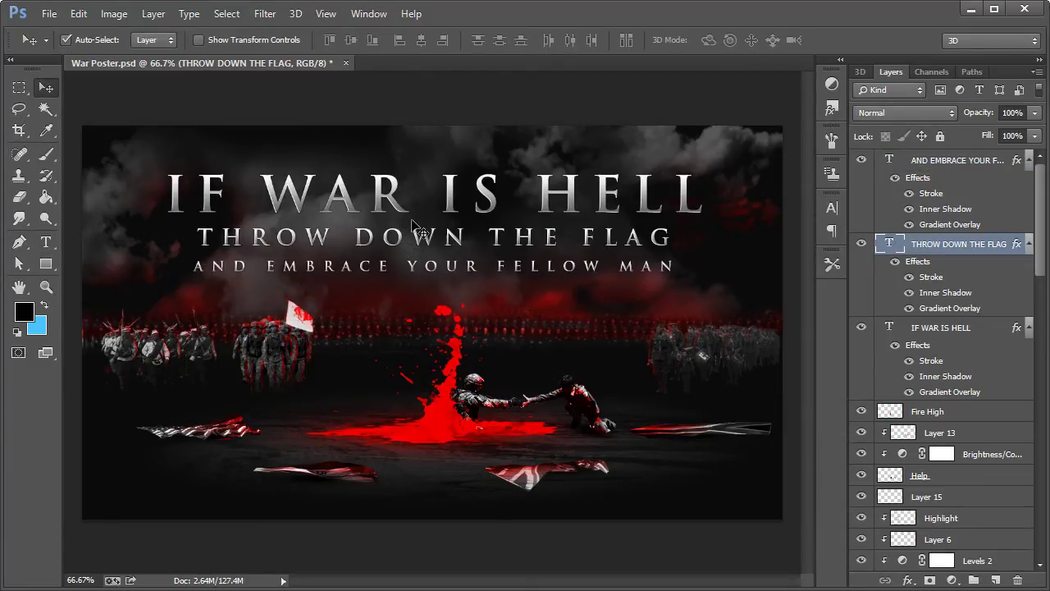
mouse_move(419, 245)
mouse_down()
mouse_move(424, 271)
mouse_move(428, 260)
mouse_up()
click(439, 280)
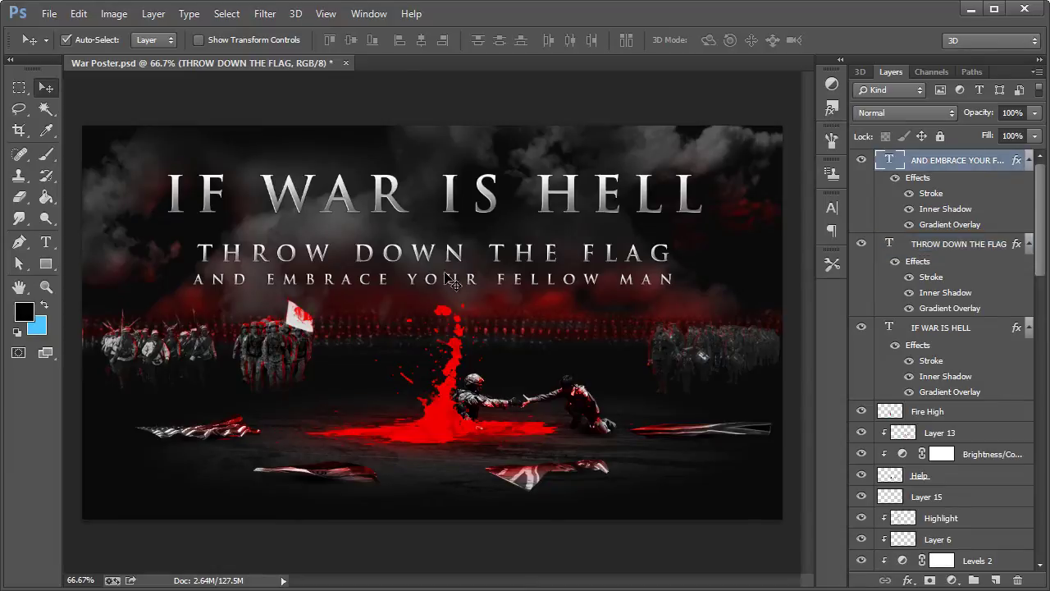
Create a new Layer 16 clipped to the IF WAR IS HELL title layer
click(583, 199)
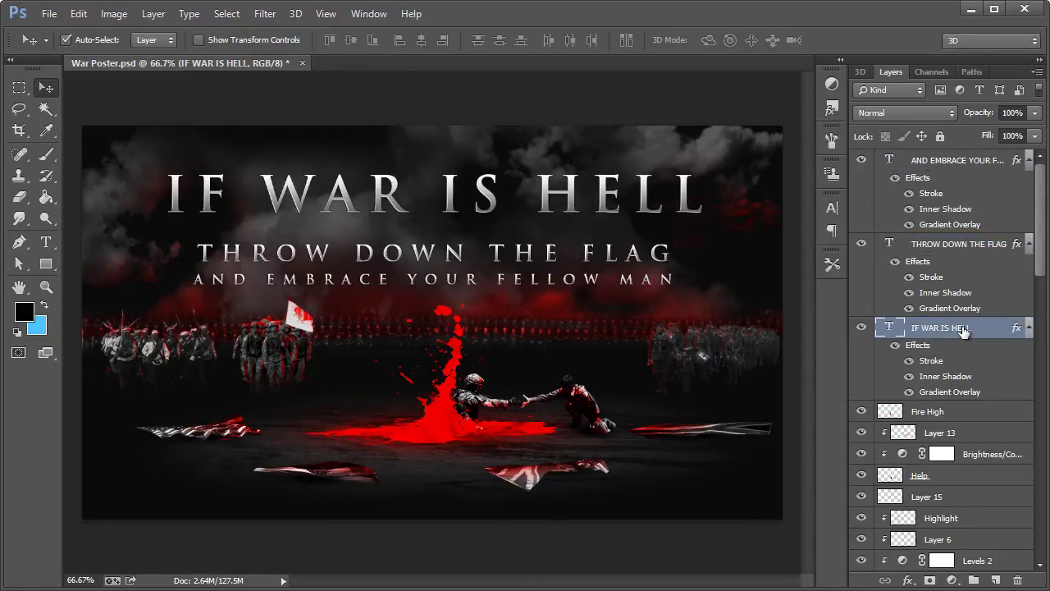
key(ctrl+shift+n)
key(alt+p)
click(669, 254)
Turn off Blend Clipped Layers as Group in the title's Blending Options
double_click(1005, 351)
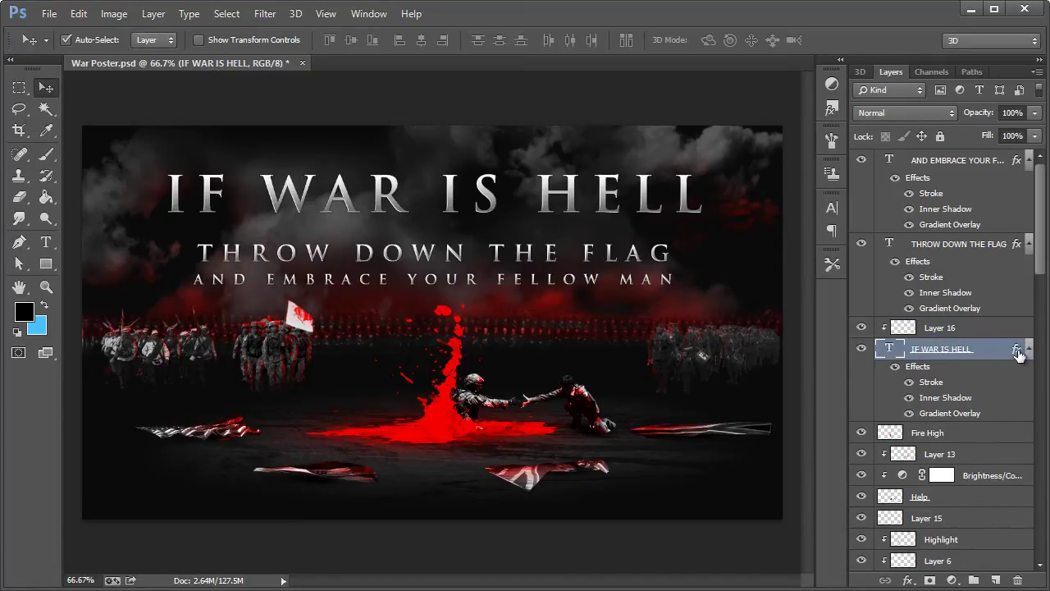
drag(778, 239, 591, 207)
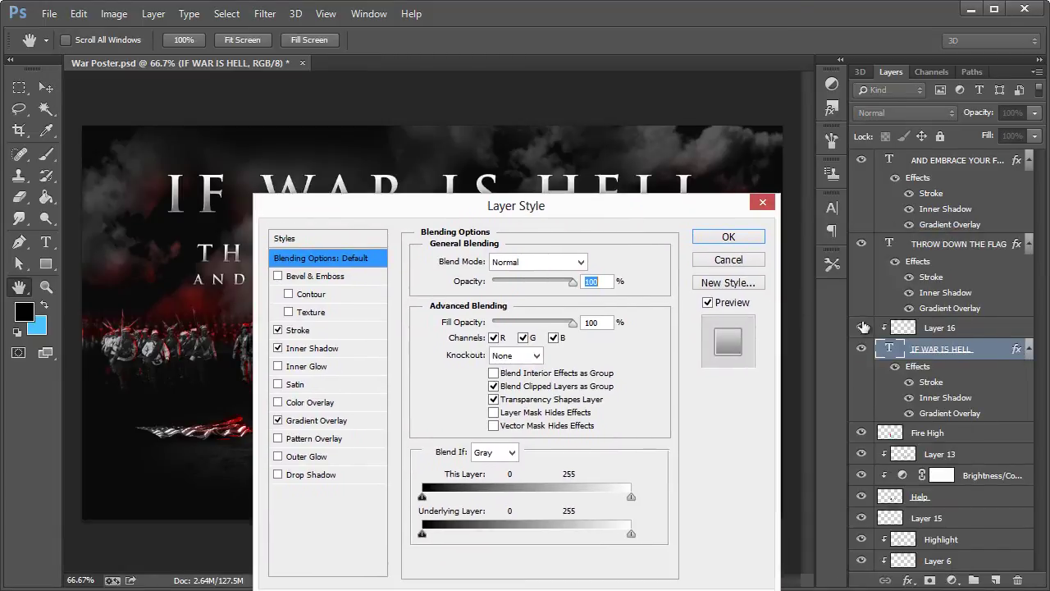
click(494, 385)
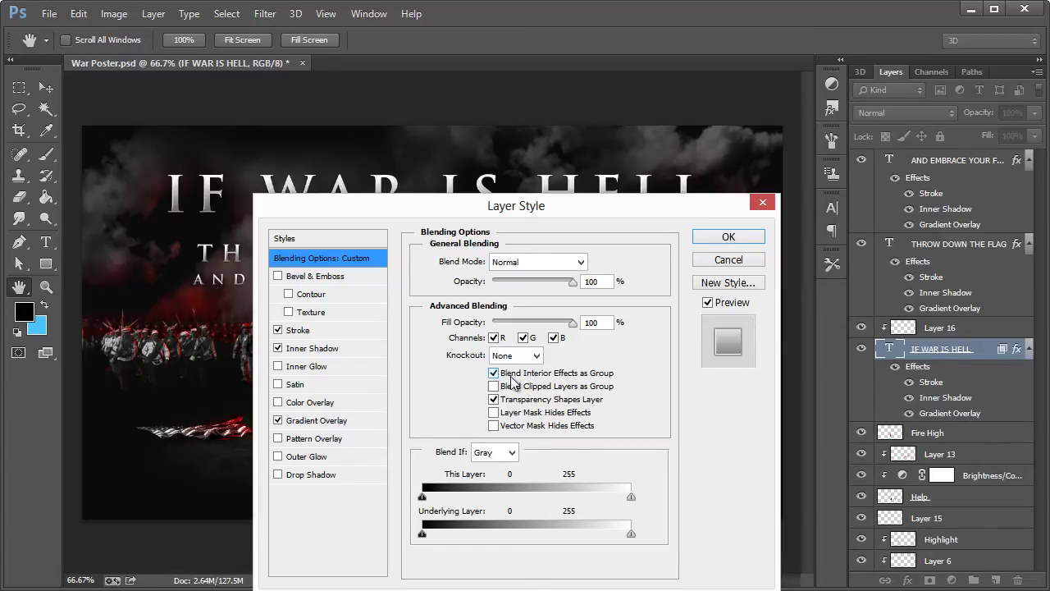
click(727, 236)
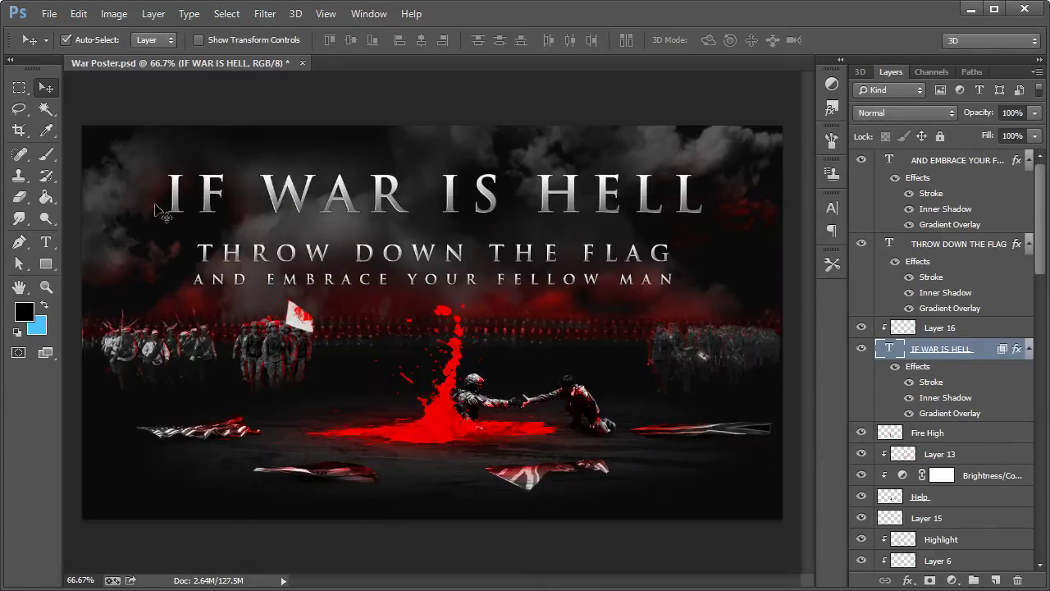
Set pure red as the foreground colour and choose a 1250 px splatter brush preset
click(47, 155)
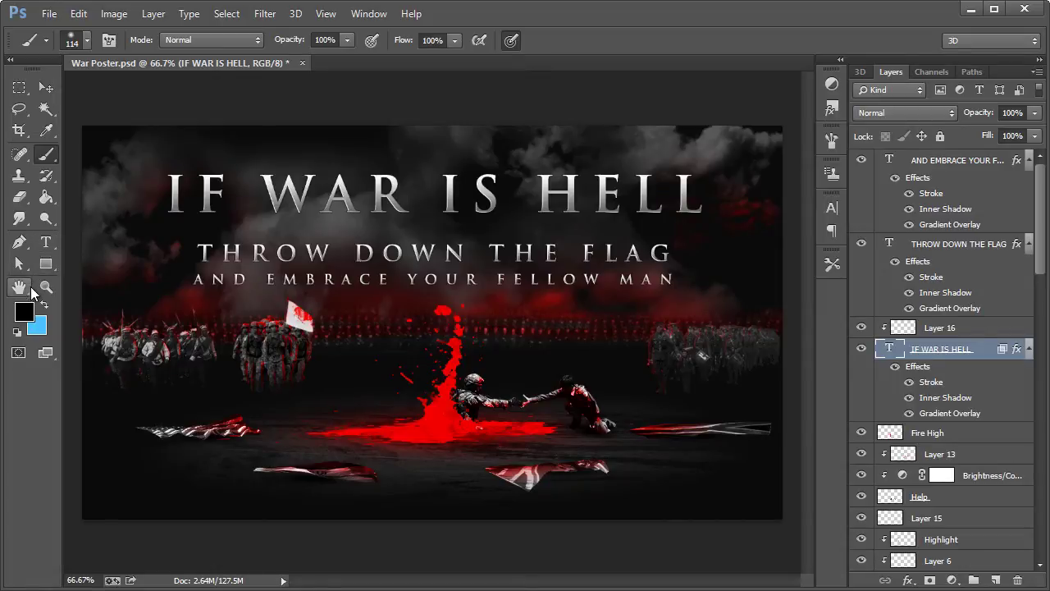
click(25, 310)
drag(411, 403, 412, 375)
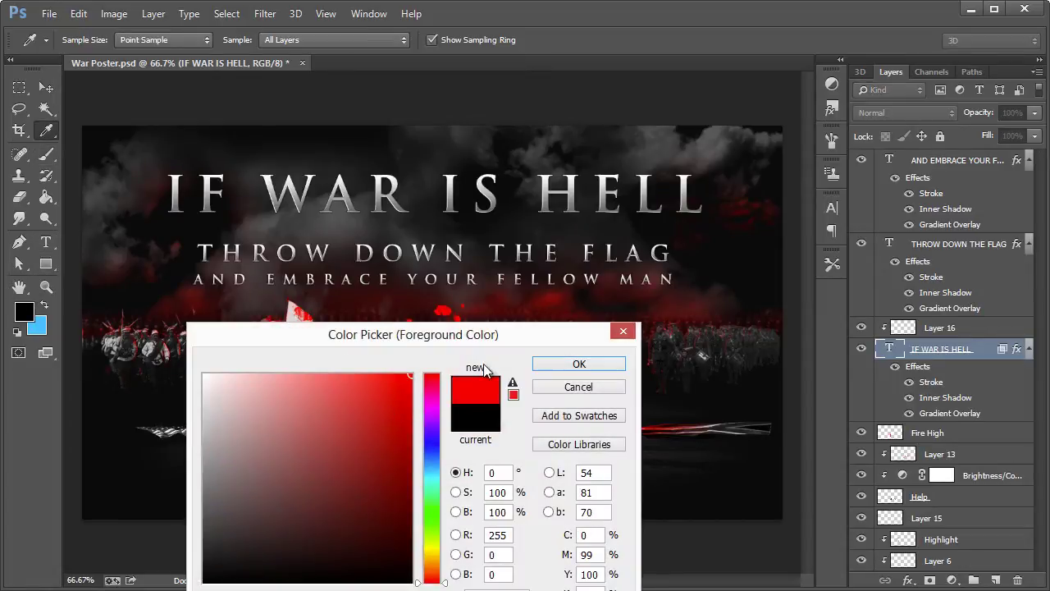
click(577, 365)
click(86, 41)
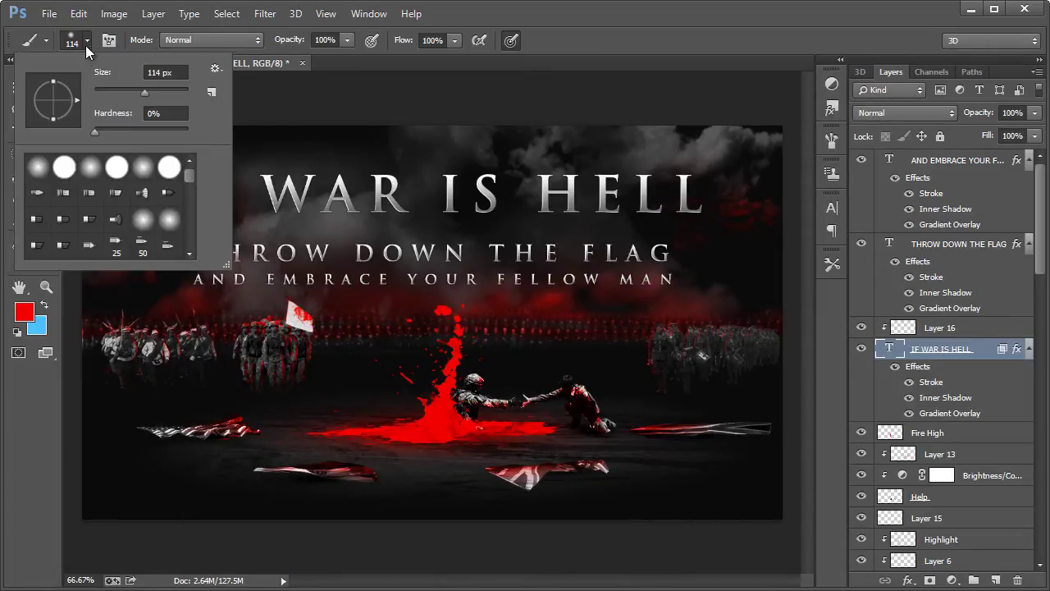
drag(190, 172, 190, 189)
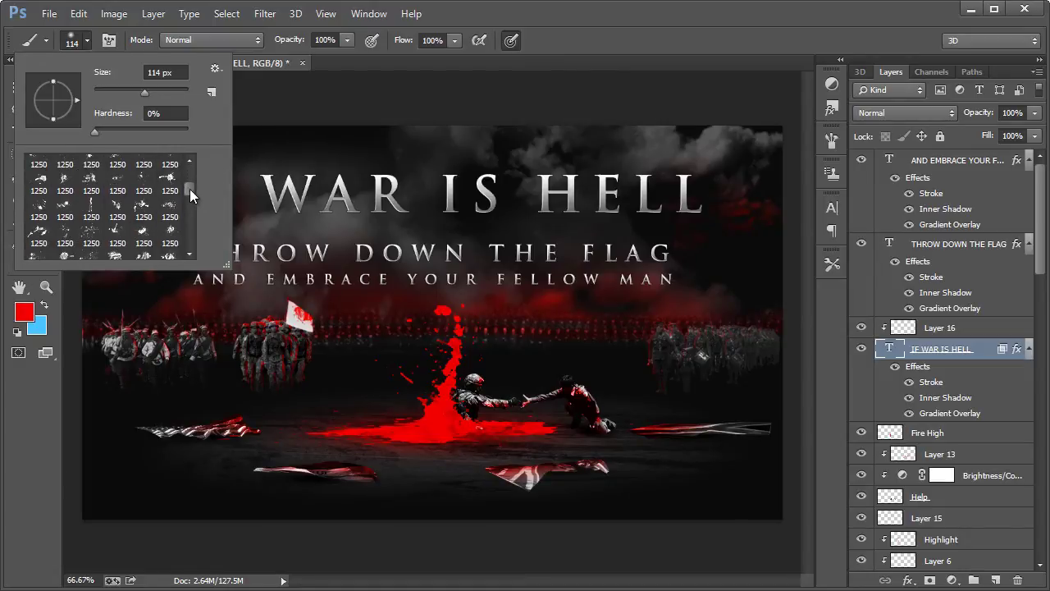
click(141, 215)
click(498, 48)
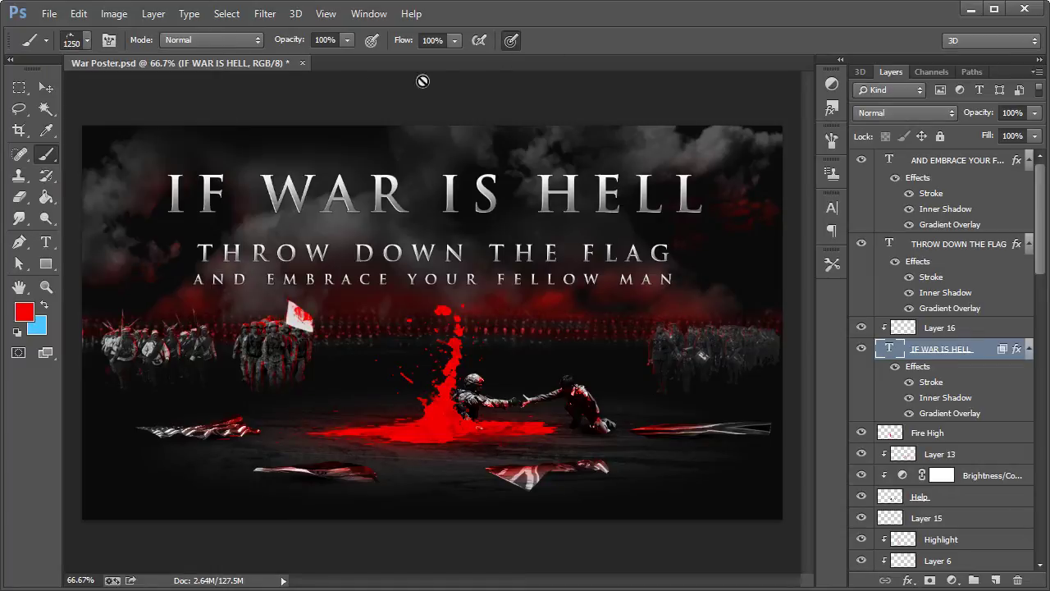
Select Layer 16 and resize the splatter brush to 384 px
click(86, 40)
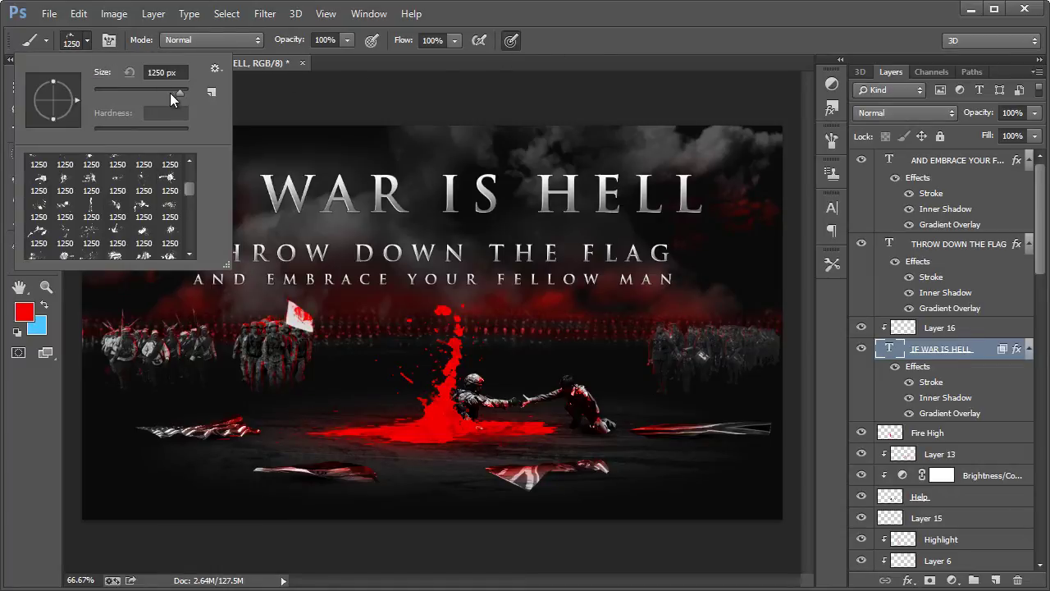
text(195)
key(Return)
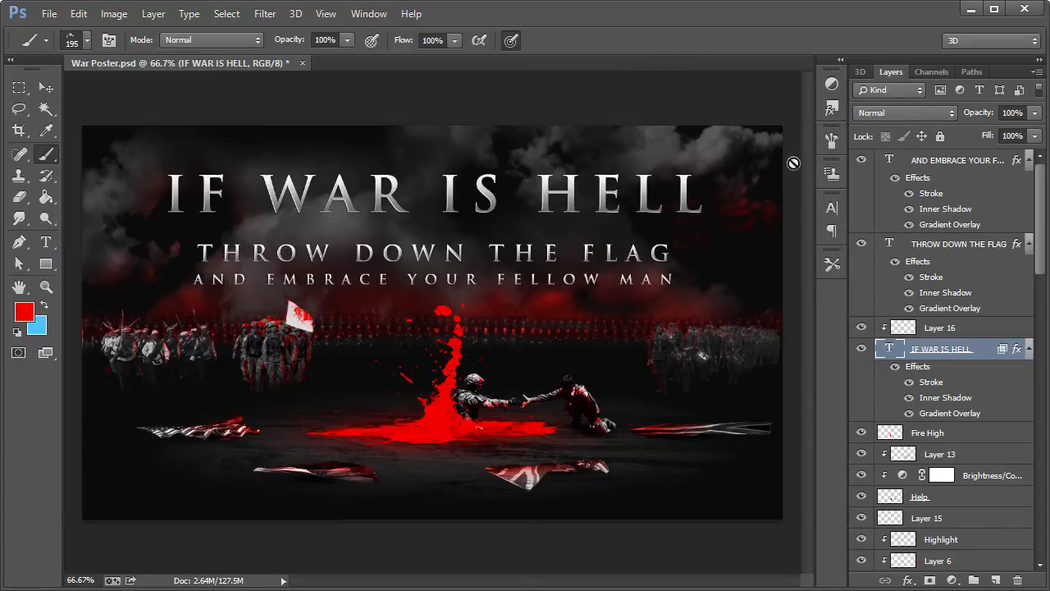
click(935, 328)
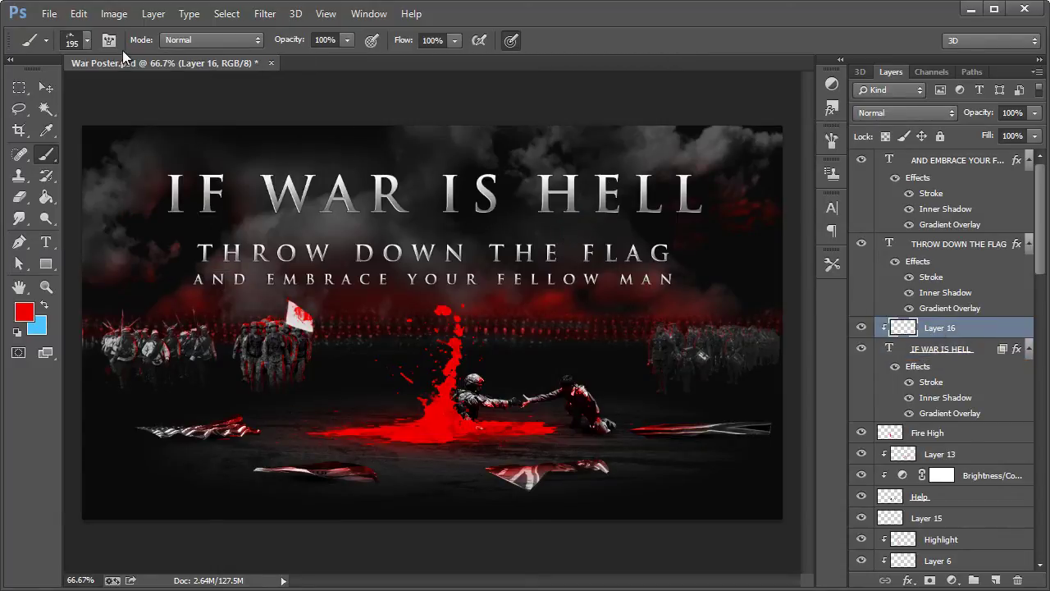
click(86, 39)
drag(164, 88, 172, 90)
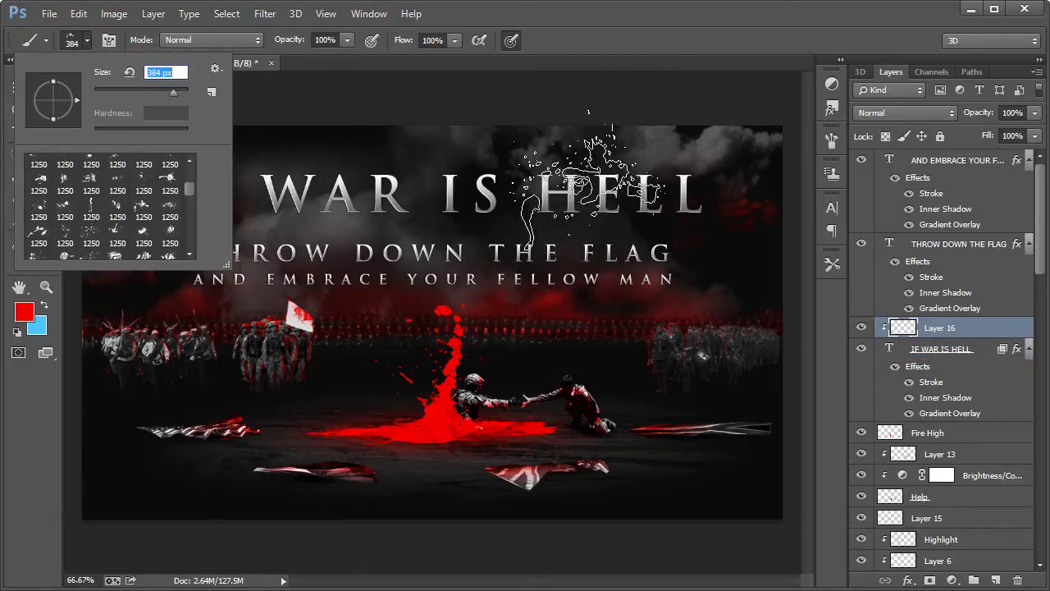
key(Return)
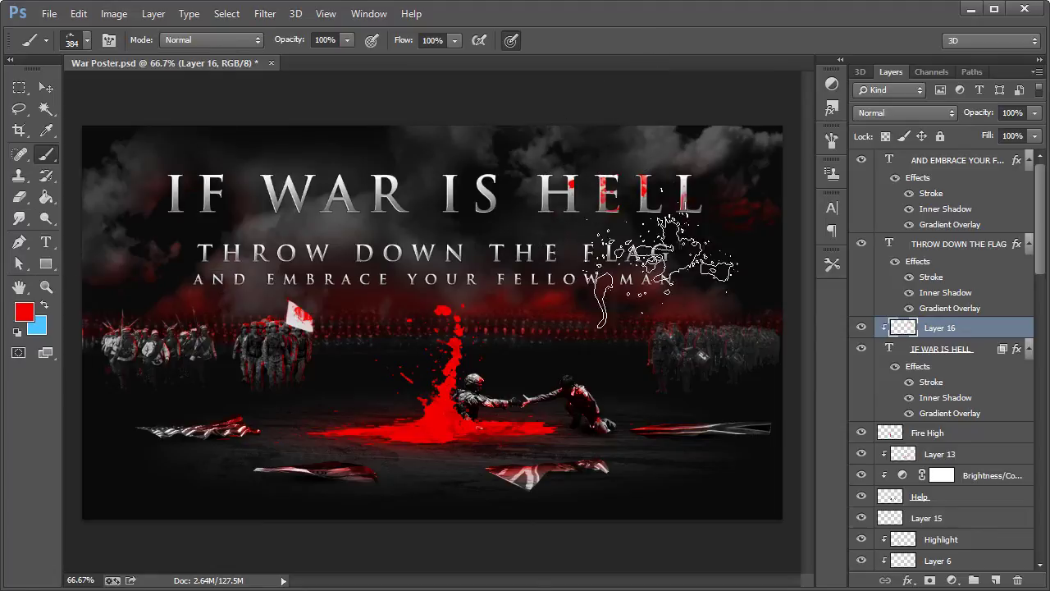
Paint red blood over the HELL letters and set Layer 16 to Multiply
mouse_move(575, 192)
mouse_down()
mouse_move(566, 201)
mouse_move(575, 197)
mouse_up()
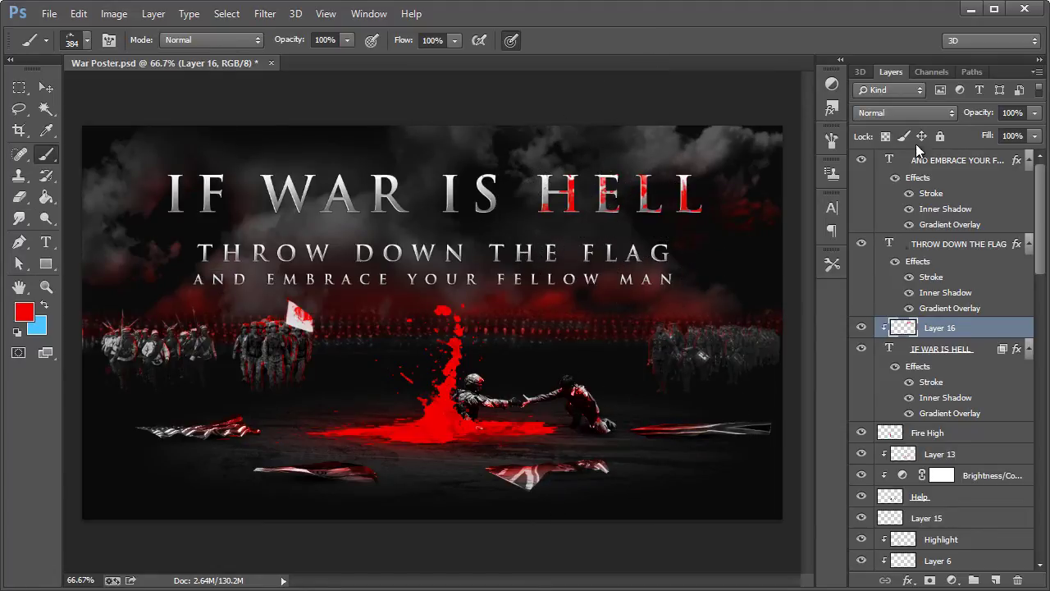
click(902, 113)
click(892, 114)
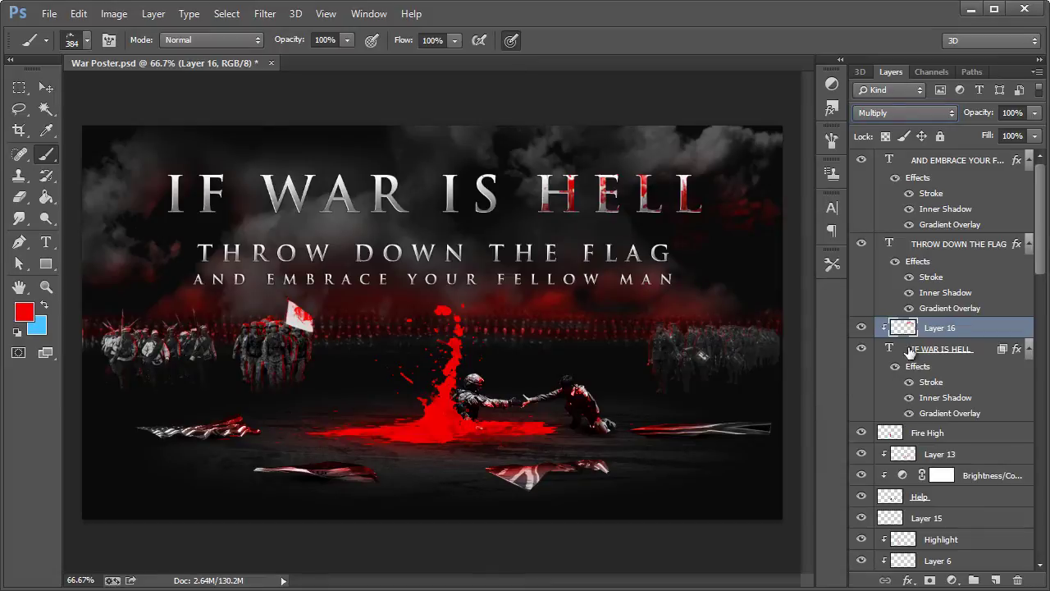
click(1016, 350)
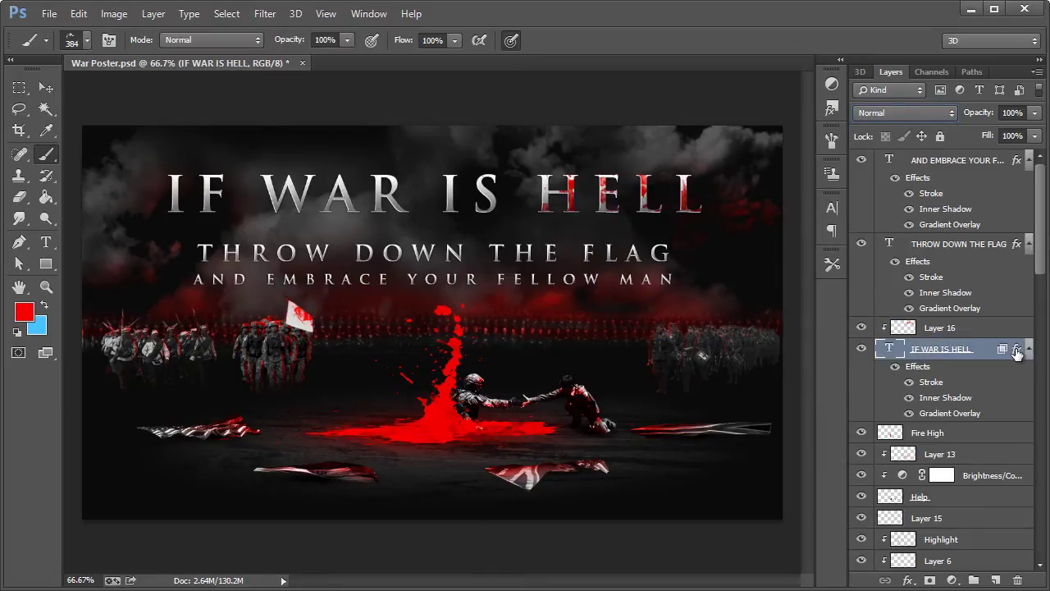
double_click(1016, 351)
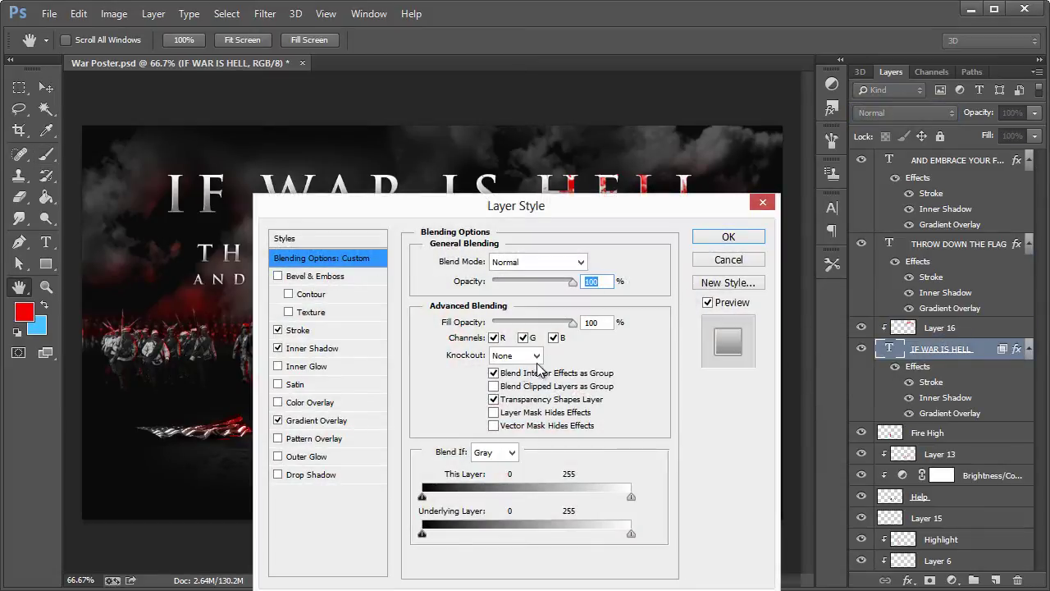
click(502, 374)
click(516, 386)
drag(590, 217, 542, 293)
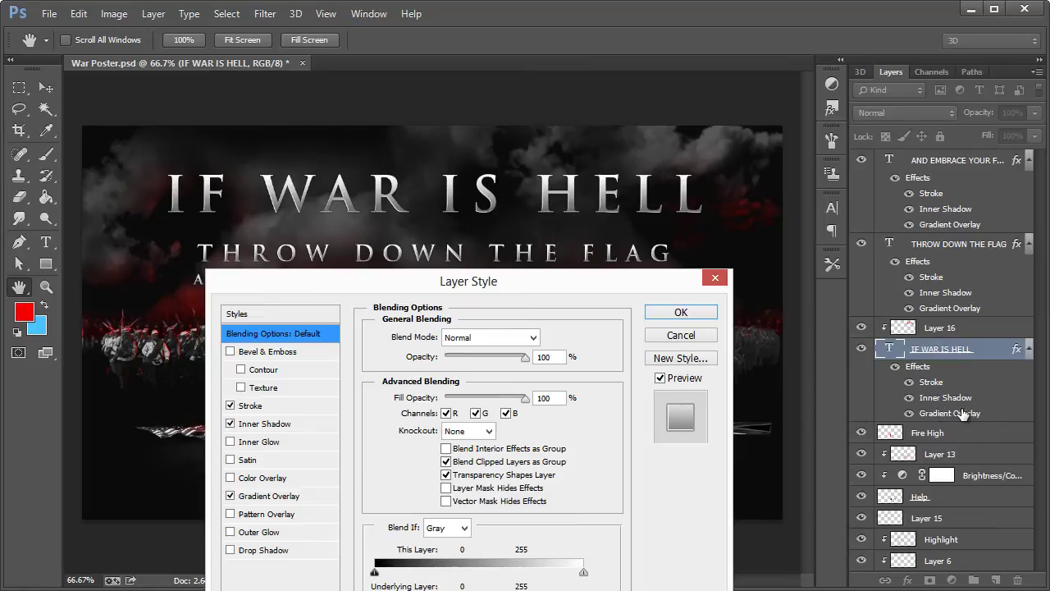
click(446, 461)
click(446, 448)
click(661, 317)
click(47, 90)
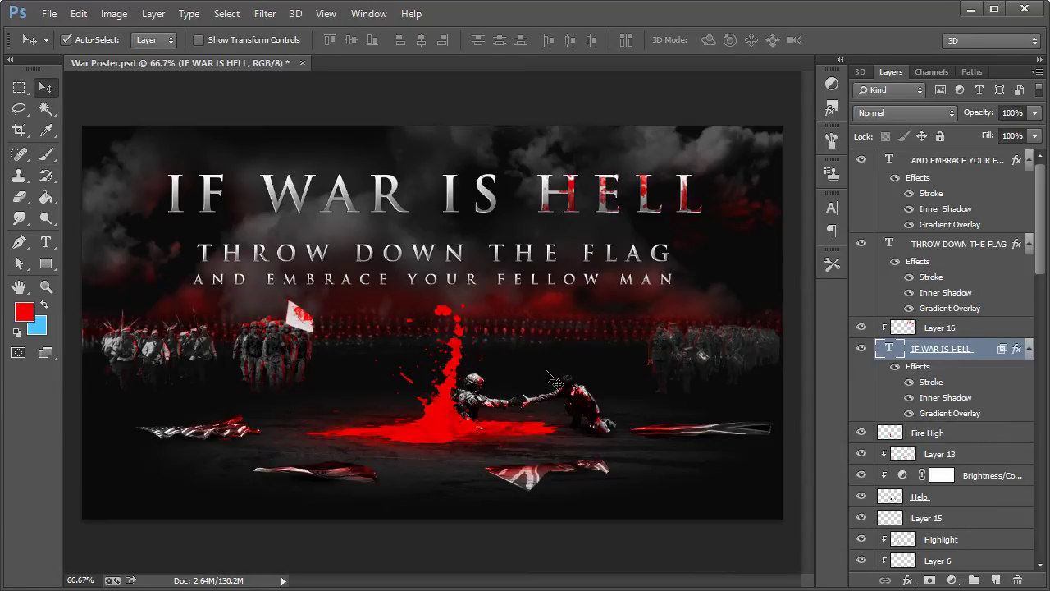
Ease the soldiers' Brightness/Contrast 3 adjustment from -73 to -64 brightness
click(696, 358)
key(alt+bracketleft)
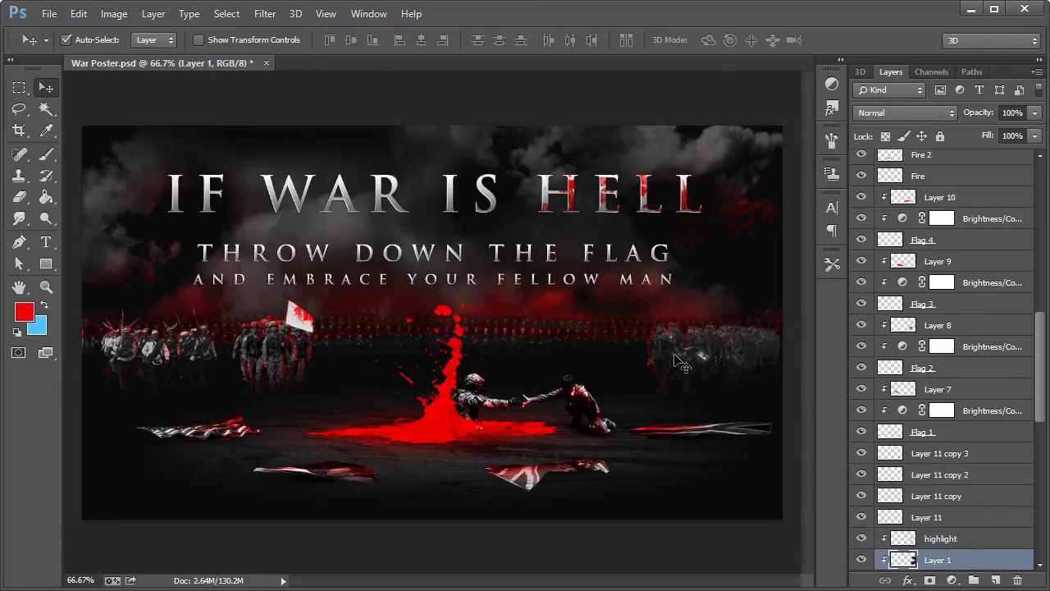
key(ctrl+alt+l)
click(960, 523)
scroll(943, 493, down, 5)
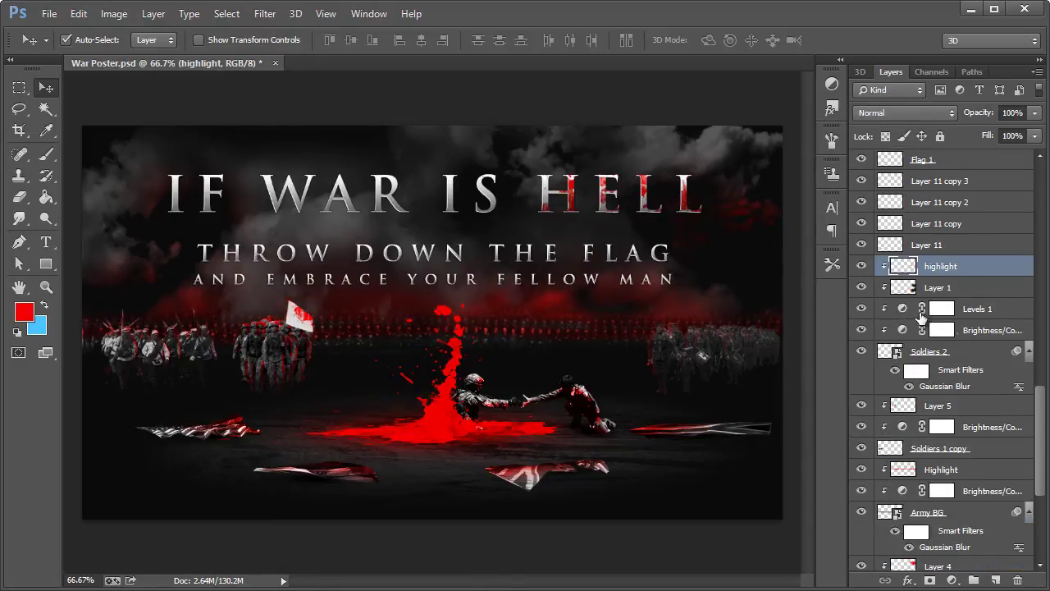
click(902, 309)
click(906, 329)
double_click(906, 329)
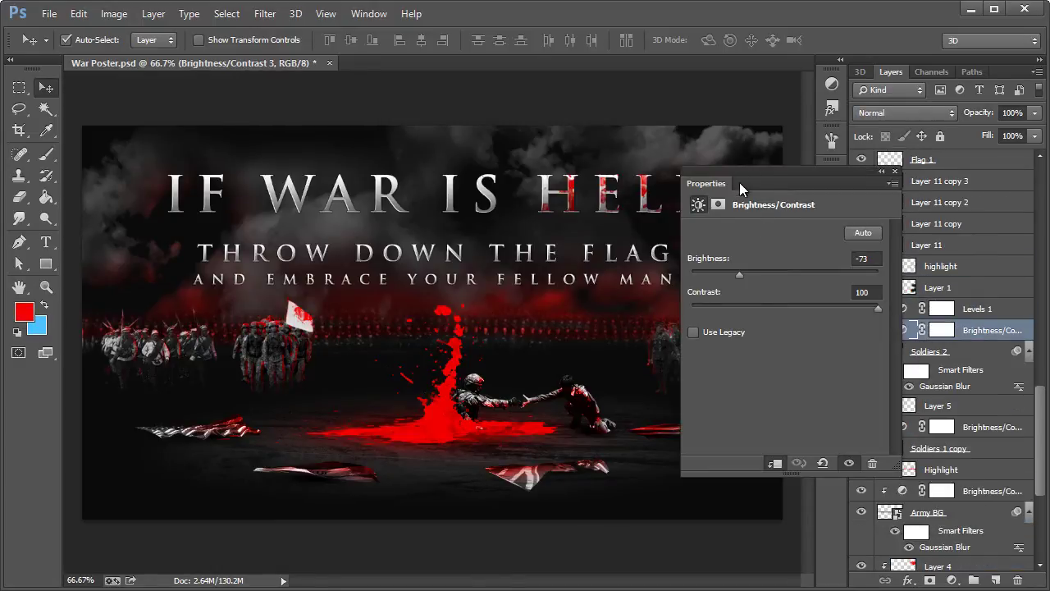
drag(740, 183, 190, 220)
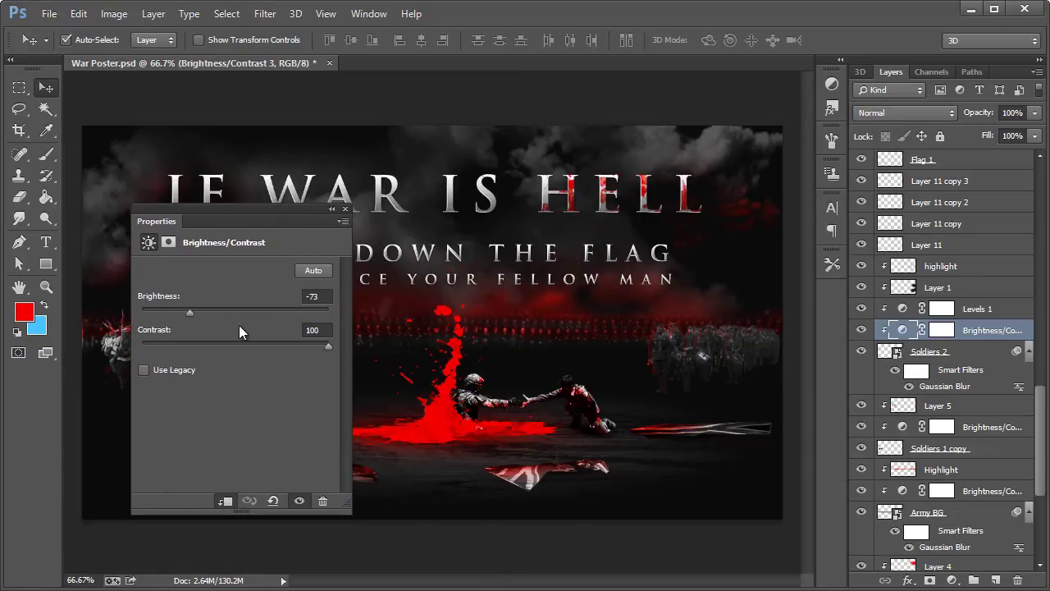
drag(200, 309, 195, 307)
click(344, 210)
Add a new Brightness/Contrast adjustment over the soldiers with brightness 18 and contrast 95
click(832, 83)
click(690, 107)
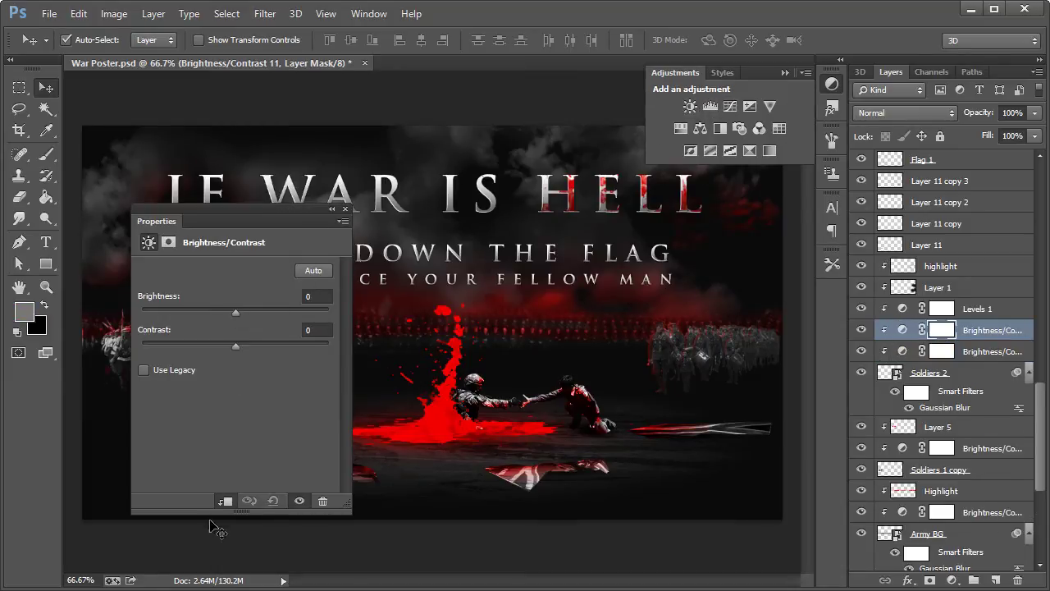
drag(223, 311, 217, 311)
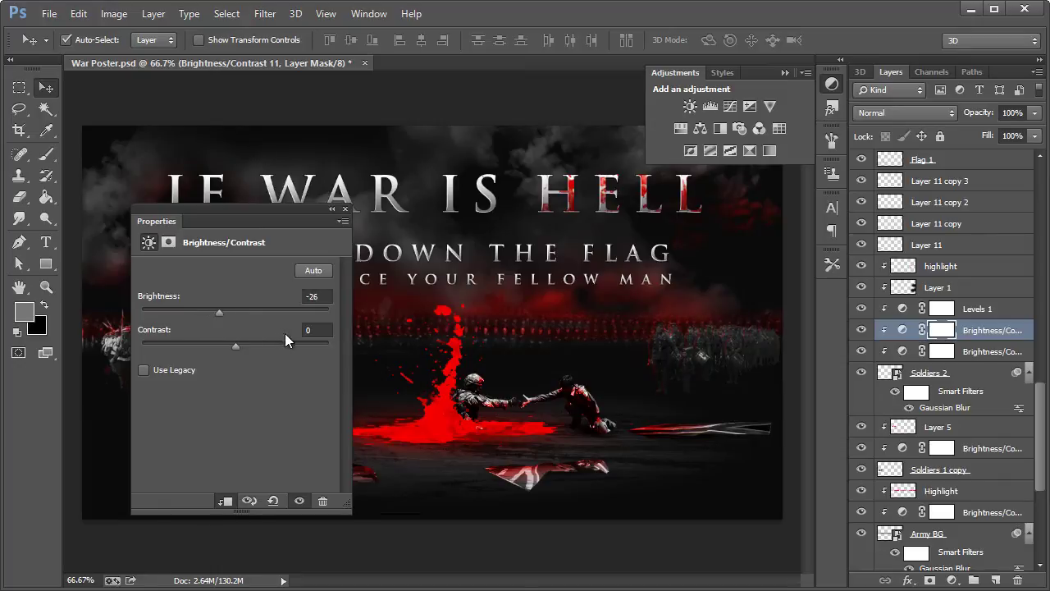
drag(285, 344, 309, 345)
drag(268, 309, 254, 311)
drag(299, 340, 324, 344)
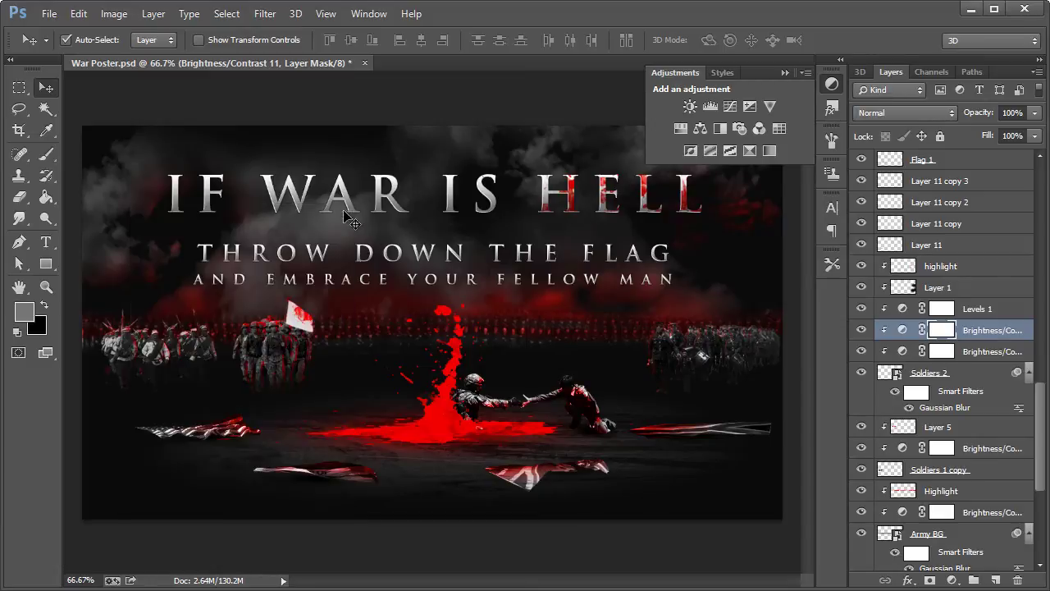
click(345, 209)
click(832, 84)
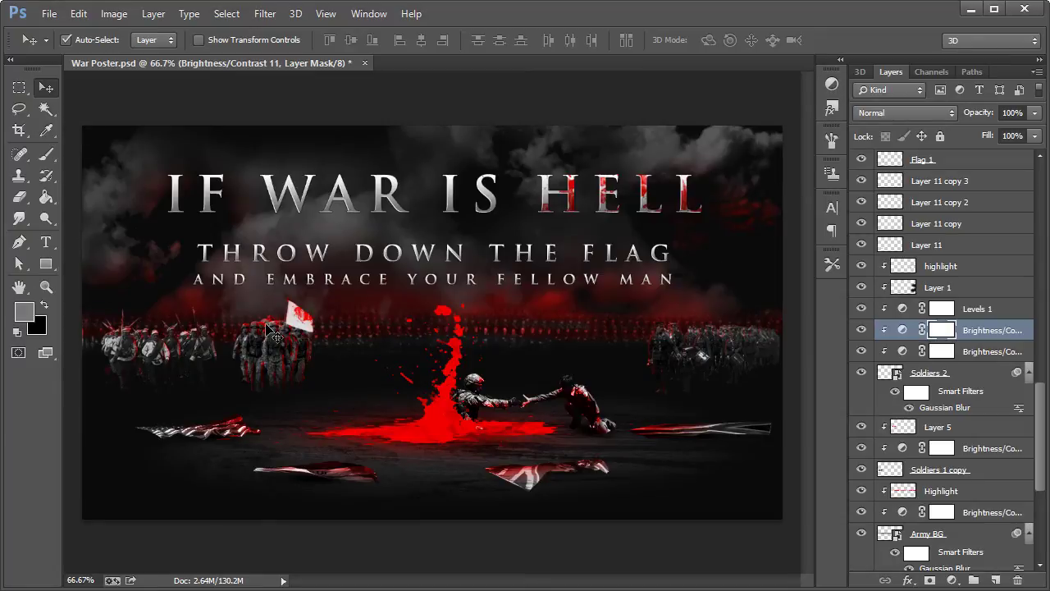
Zoom to 100% on the poster and select the THROW DOWN THE FLAG subtitle
click(46, 287)
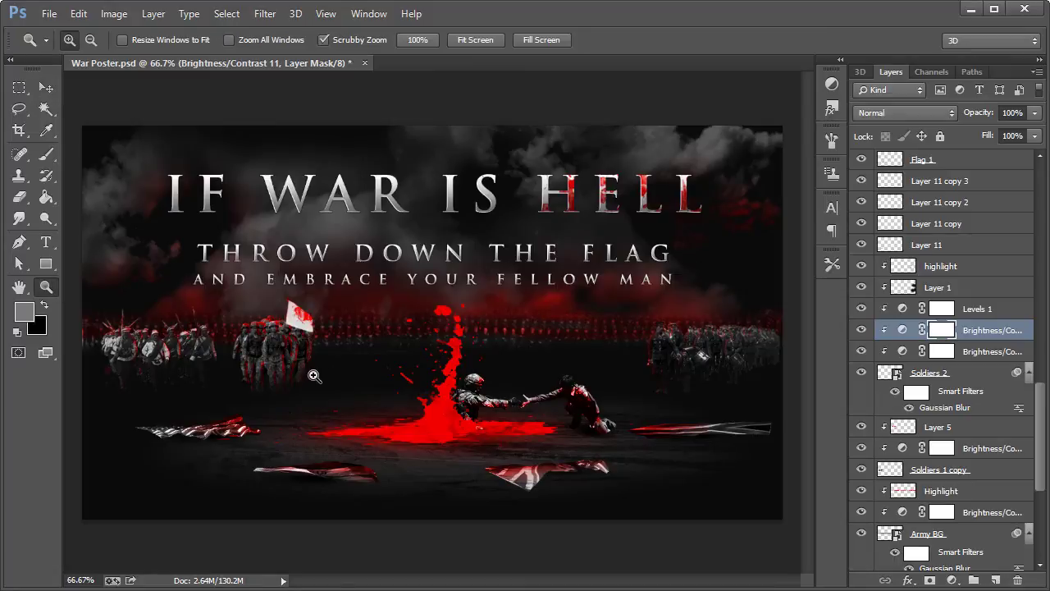
click(398, 356)
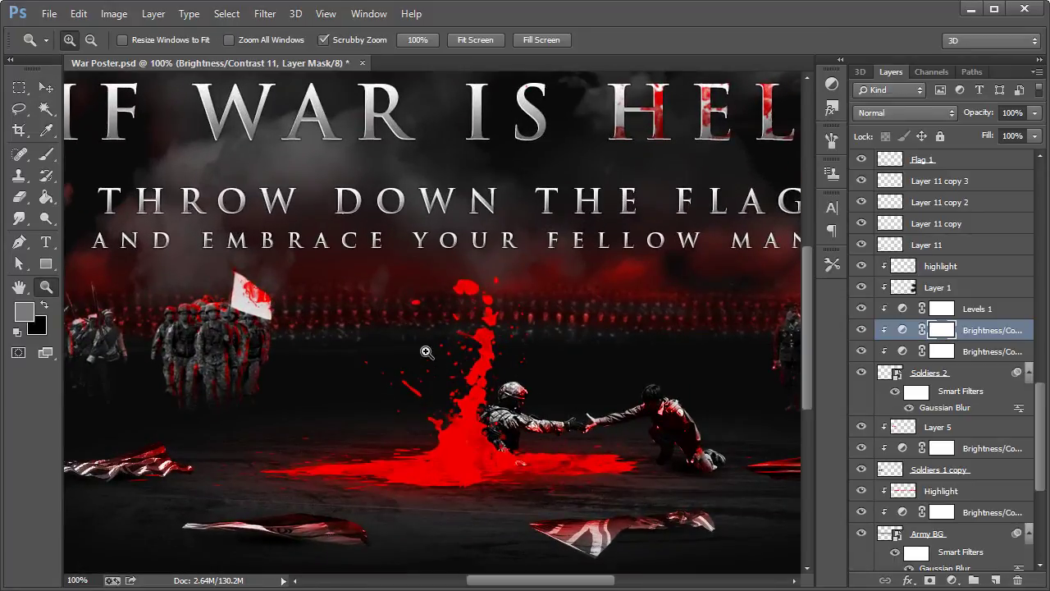
key(t)
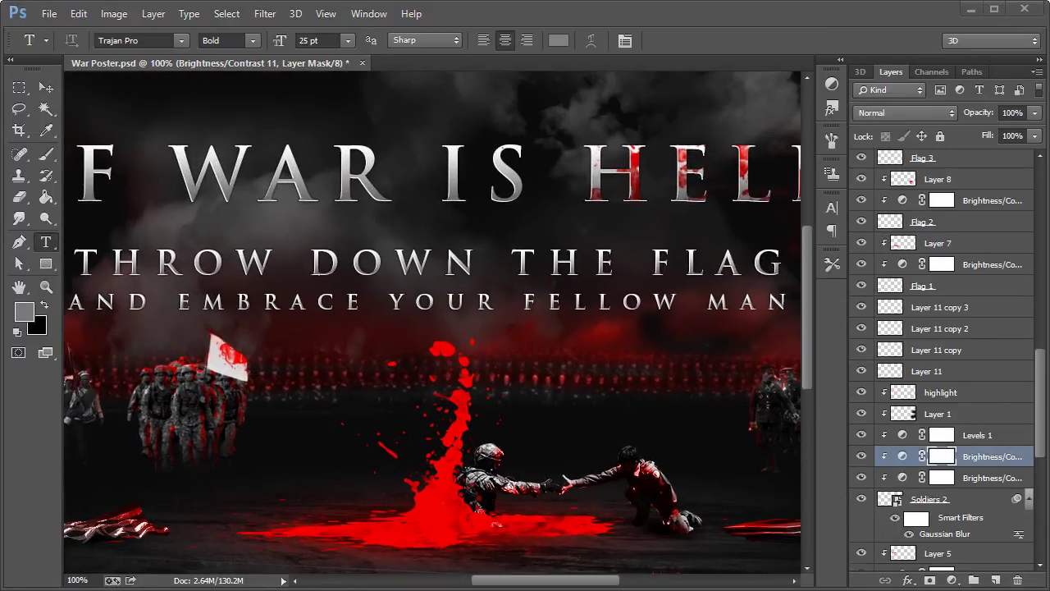
click(478, 263)
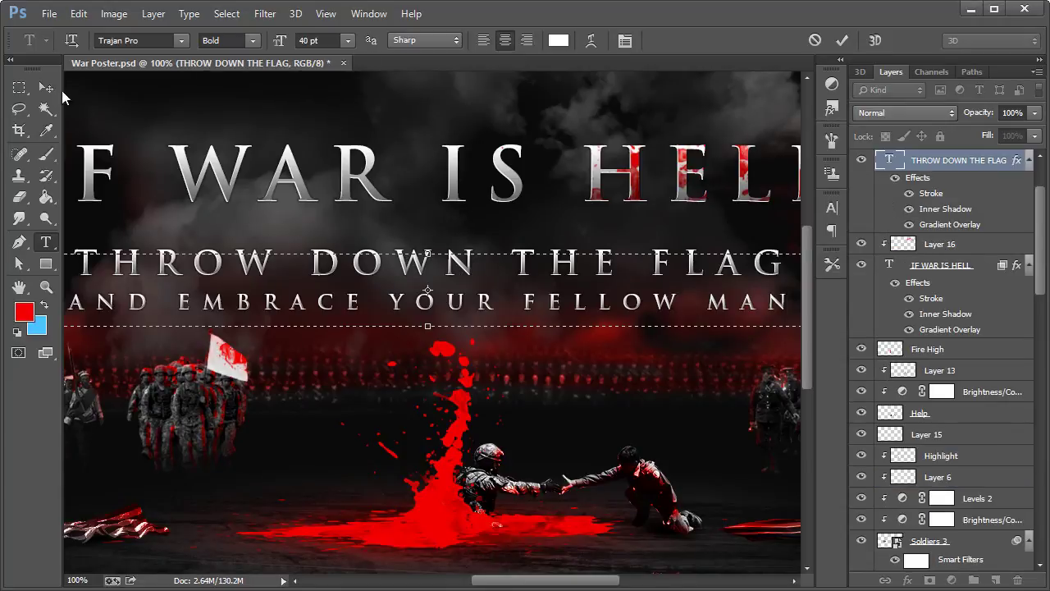
click(46, 87)
Switch the THROW DOWN THE FLAG and AND EMBRACE subtitles from Bold to Trajan Pro Regular
scroll(943, 164, up, 2)
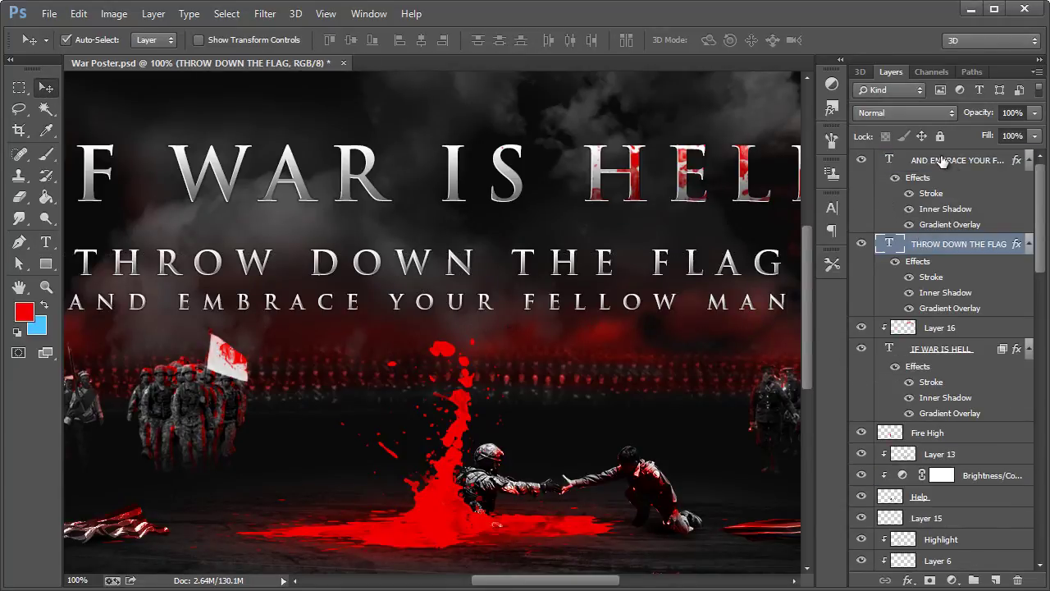
shift+click(942, 162)
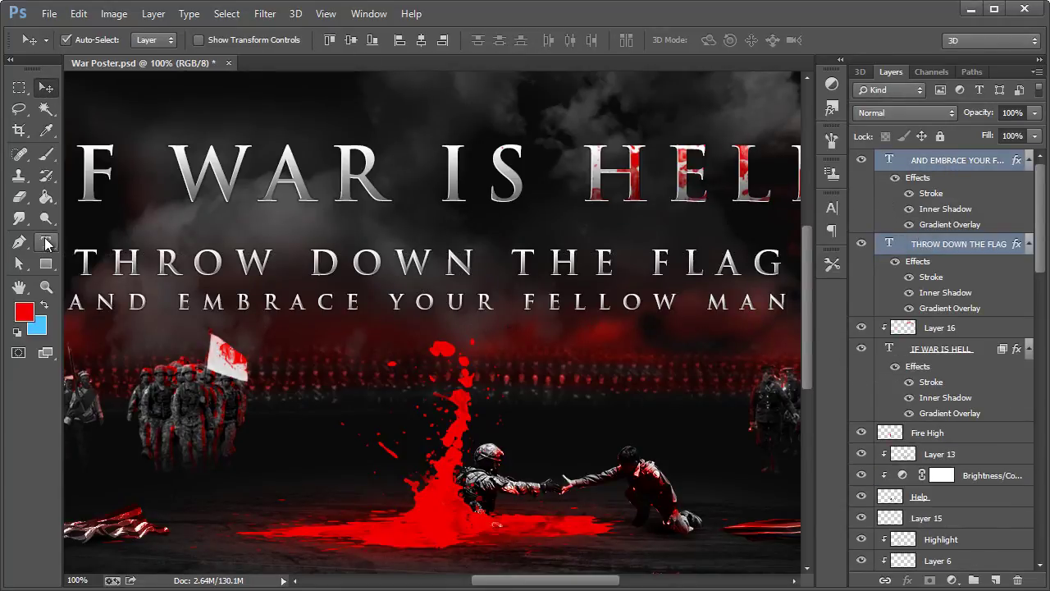
click(45, 242)
click(252, 40)
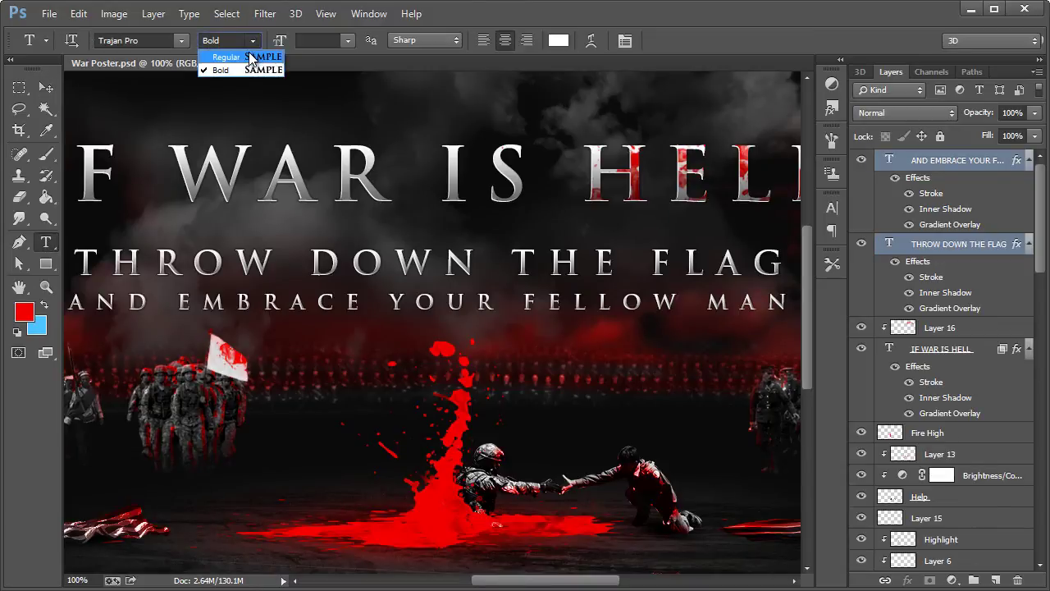
click(252, 52)
Zoom back out to view the whole poster
click(46, 87)
click(43, 289)
alt+click(402, 334)
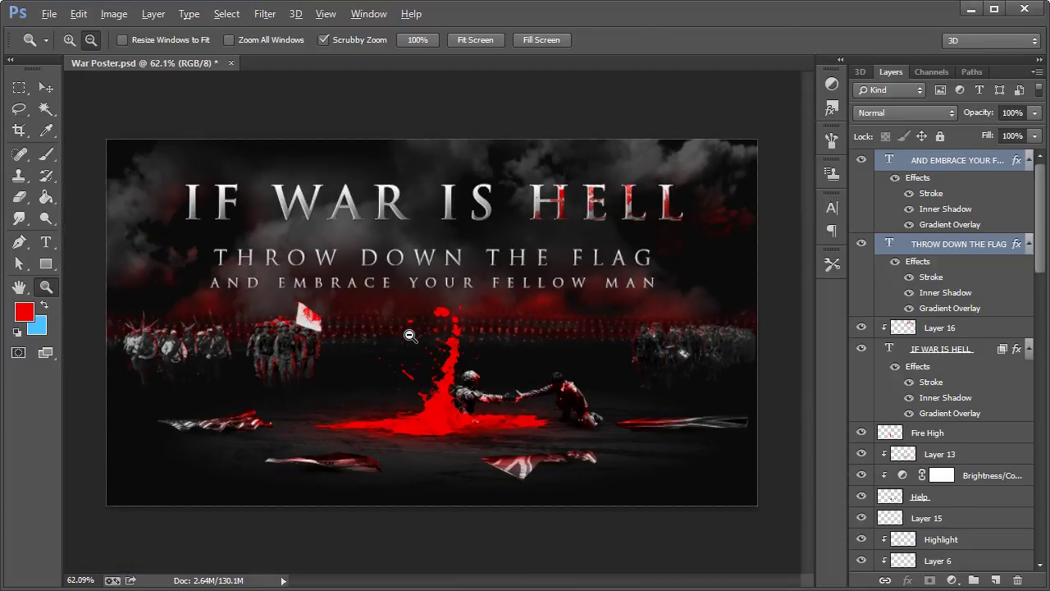
key(alt)
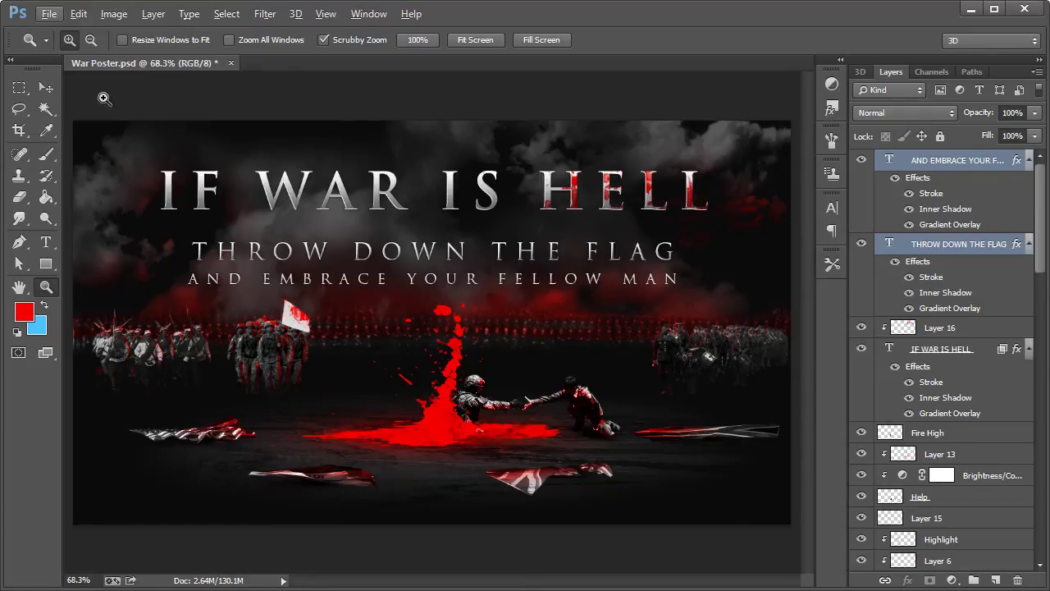
Raise the THROW DOWN THE FLAG and AND EMBRACE lines about 8 px, closer under the title
click(51, 87)
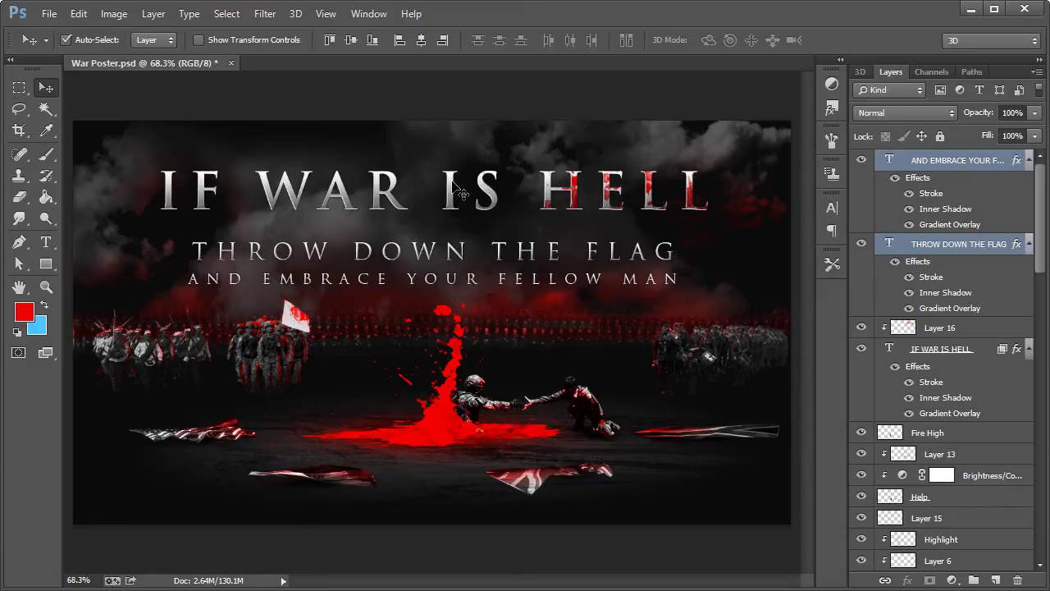
click(956, 166)
mouse_move(1045, 214)
mouse_down()
mouse_move(1043, 224)
mouse_move(1042, 197)
mouse_up()
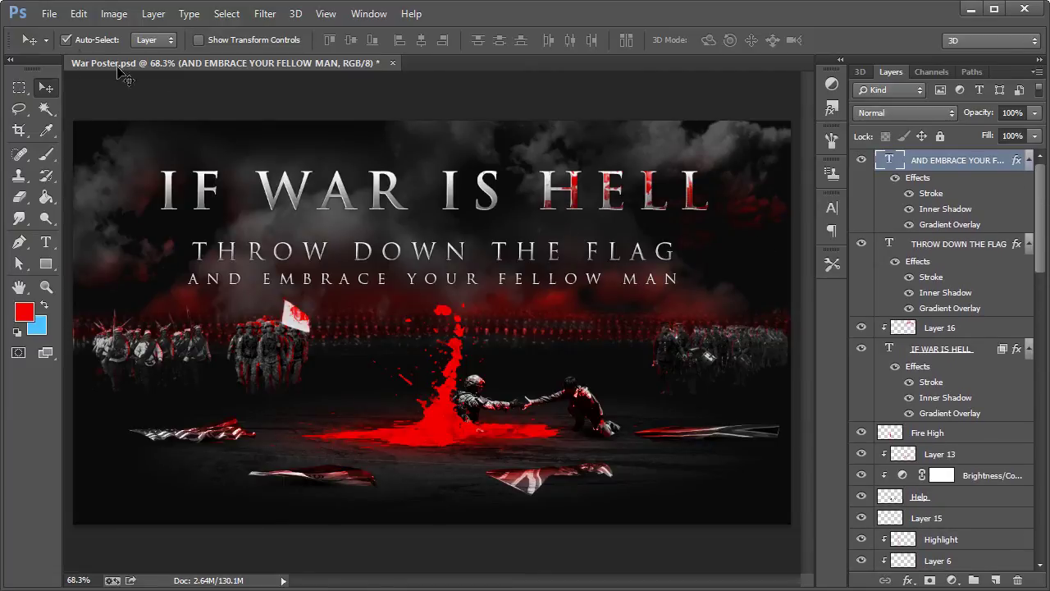
click(320, 249)
shift+click(325, 278)
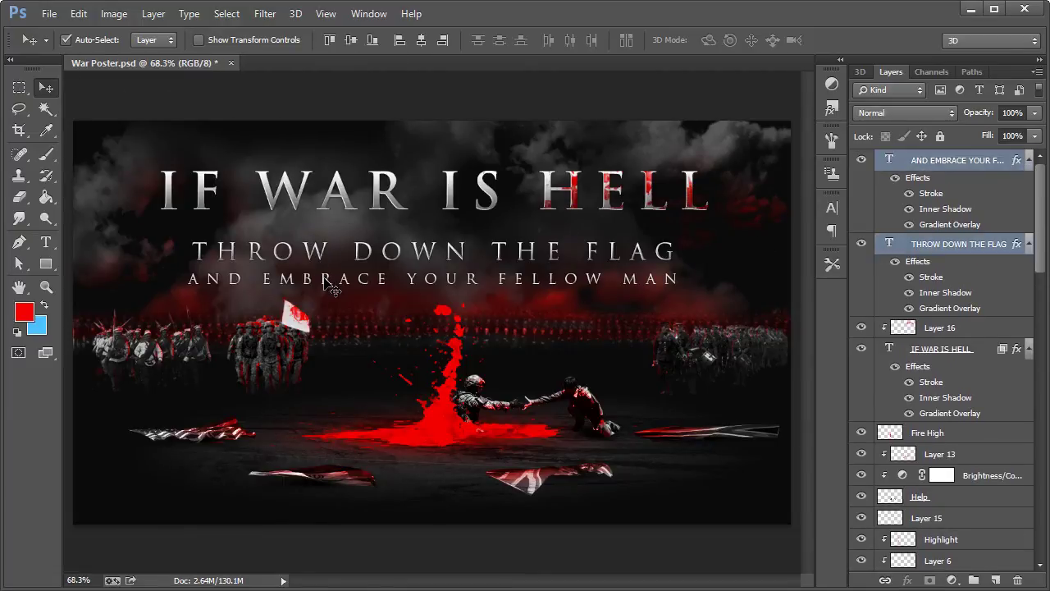
drag(334, 289, 335, 282)
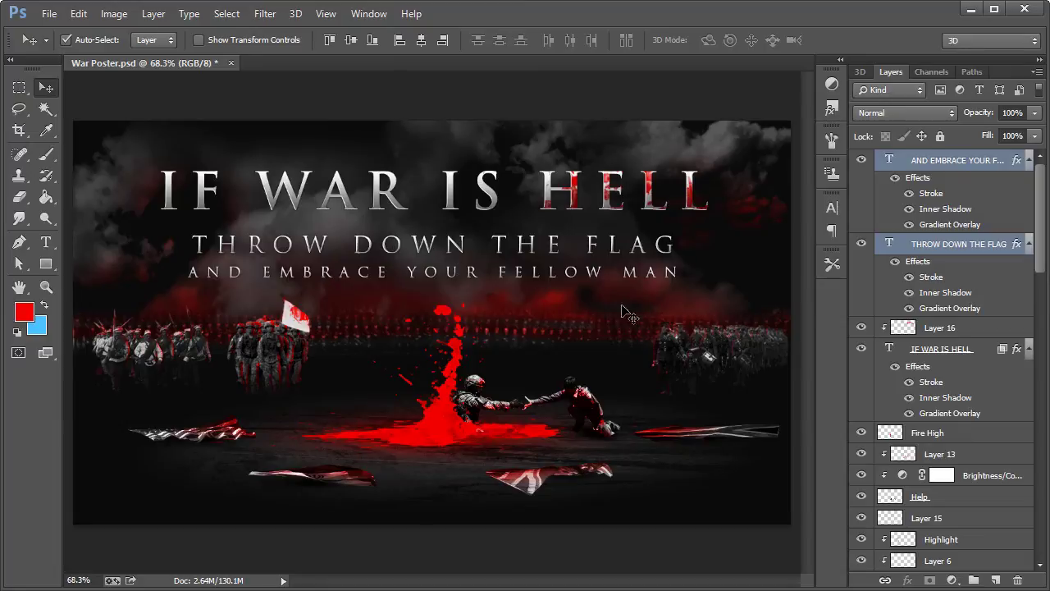